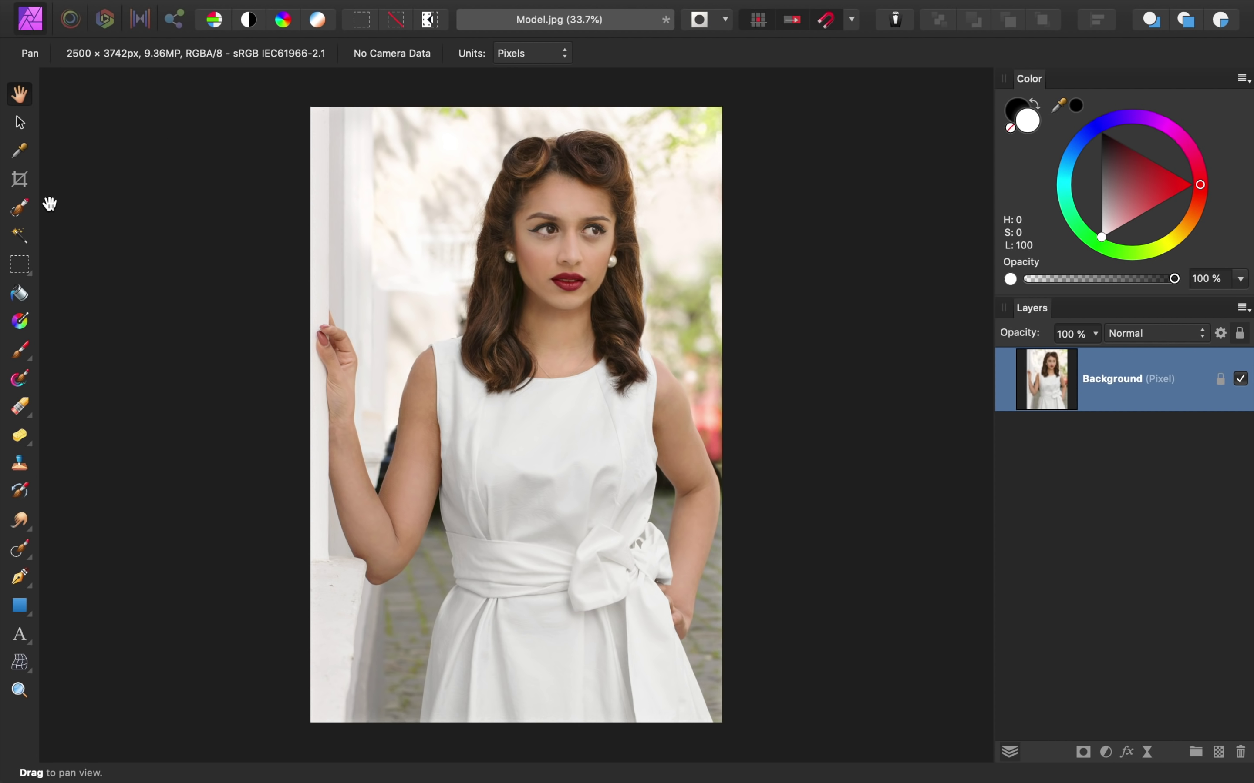
Brush a selection over the dress skirt and belt, then set brush width to 40 px
left_click(19, 208)
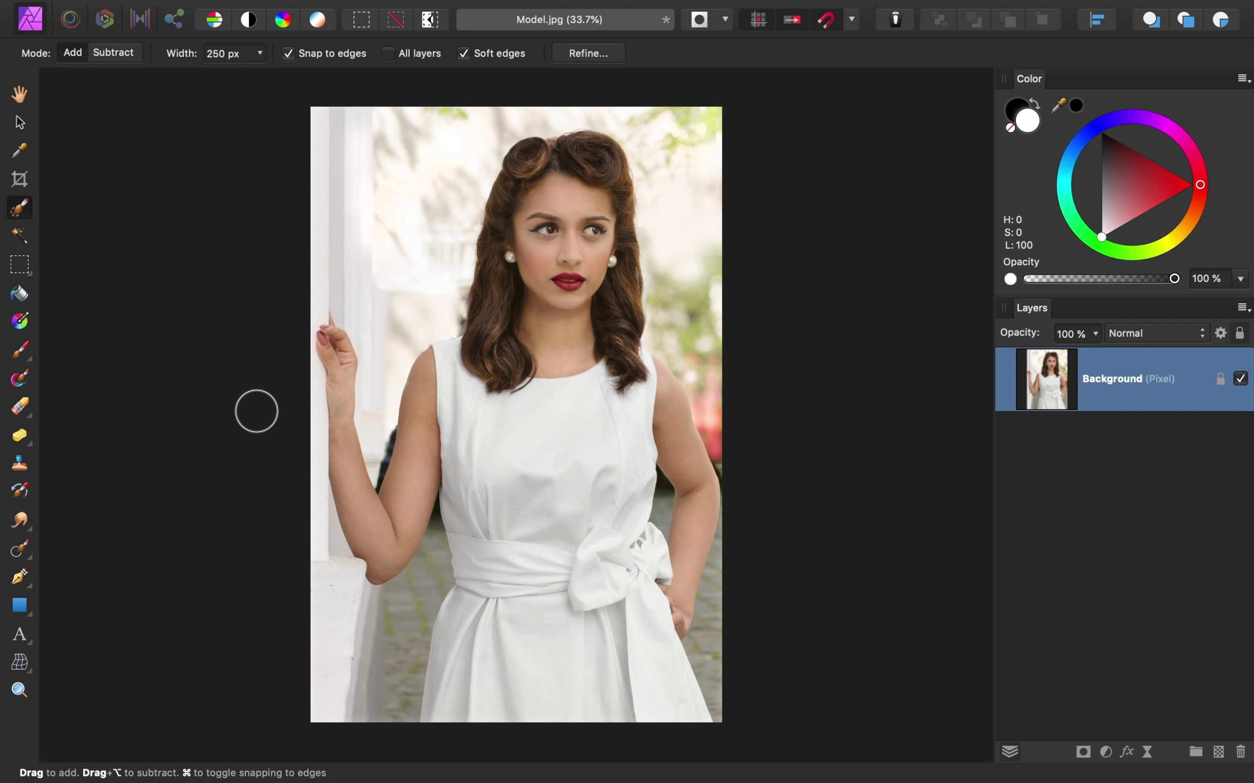
mouse_move(533, 584)
left_mouse_down()
mouse_move(512, 699)
mouse_move(506, 613)
mouse_move(478, 663)
mouse_move(599, 685)
mouse_move(616, 601)
mouse_move(562, 487)
mouse_move(520, 514)
left_mouse_up()
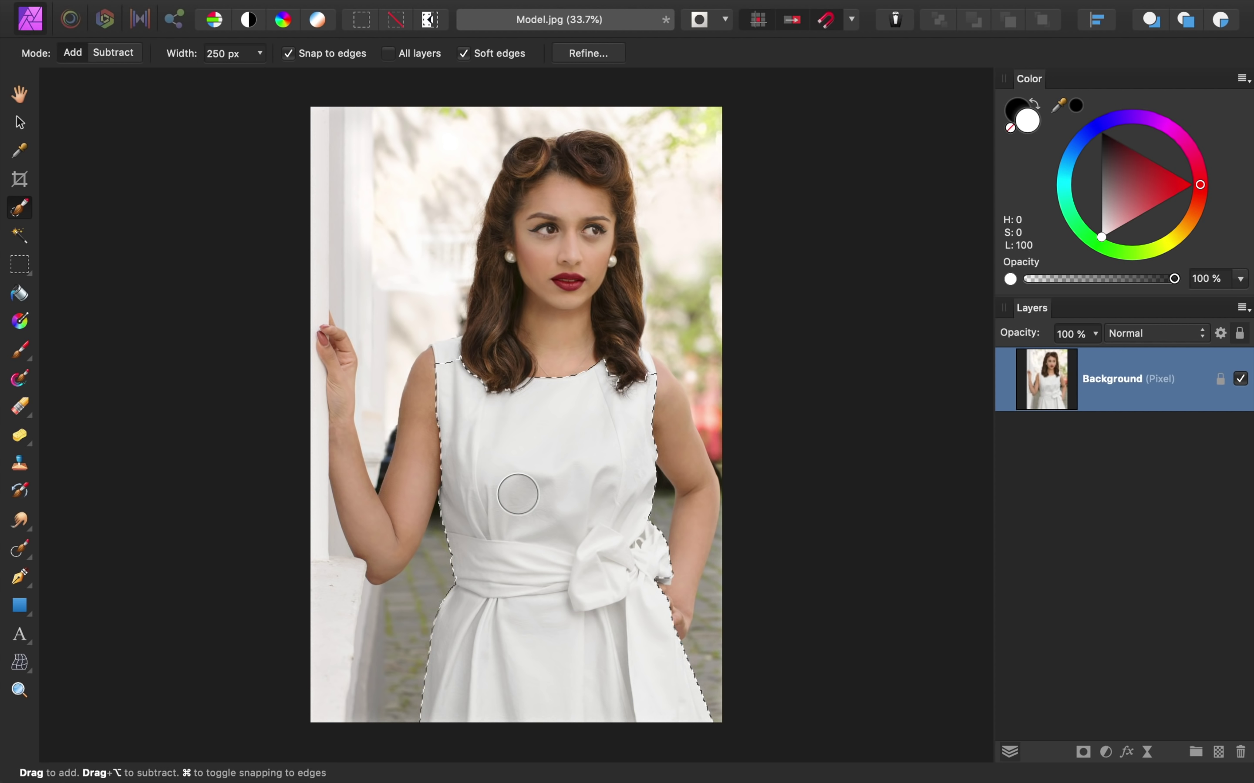
left_click(246, 51)
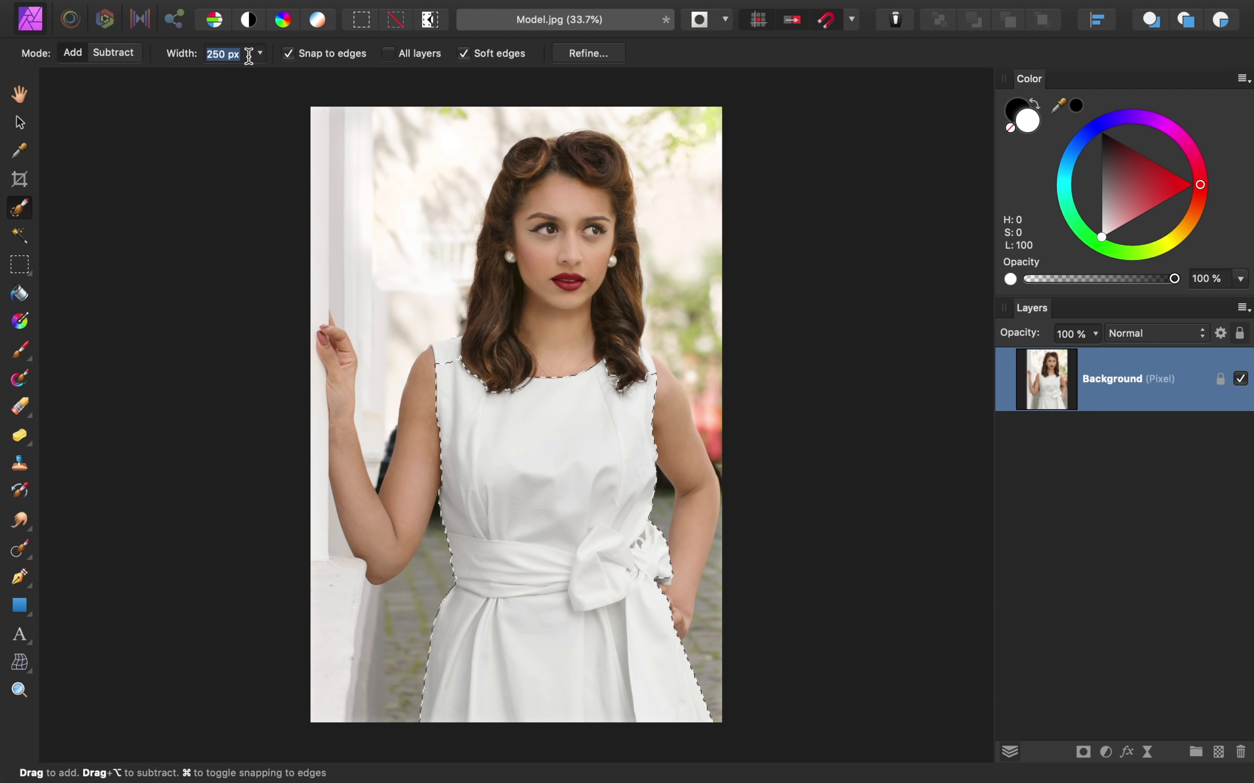
type("40")
key("Return")
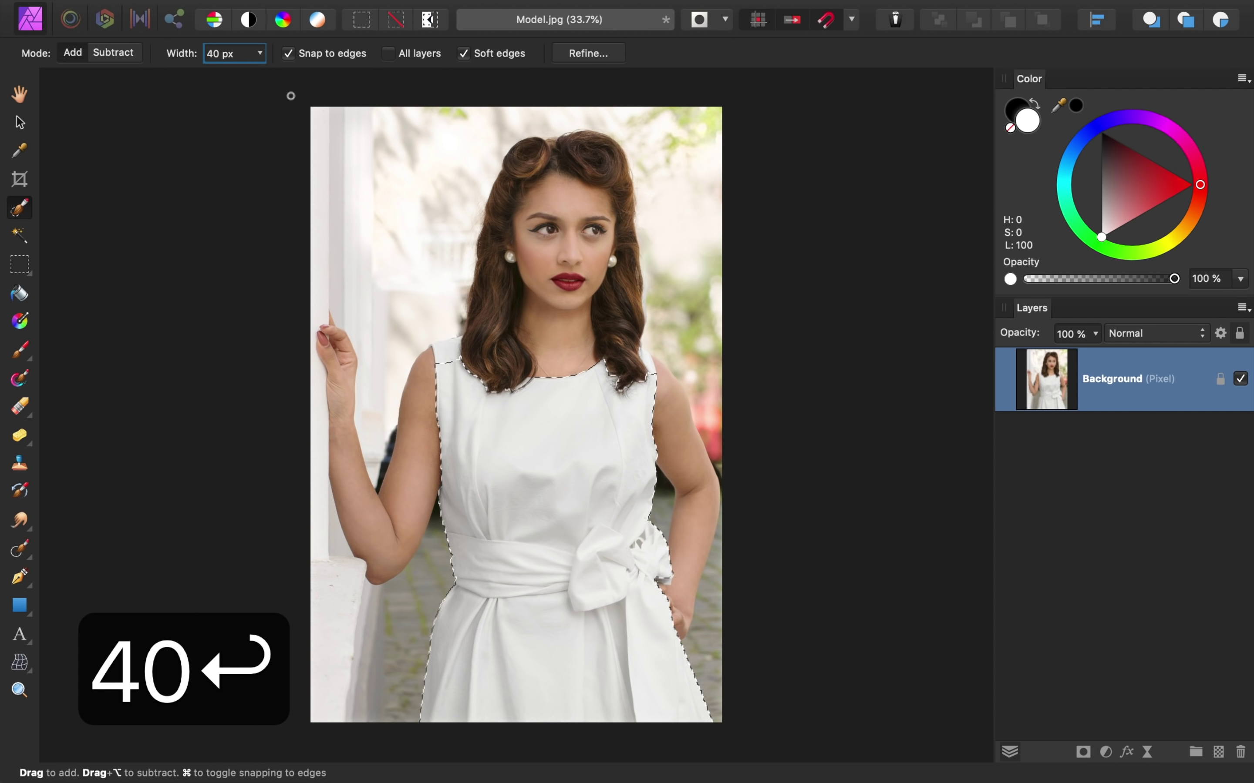
Extend the dress selection over both shoulder straps, then fit the photo in view
scroll(450, 354, "up", 5)
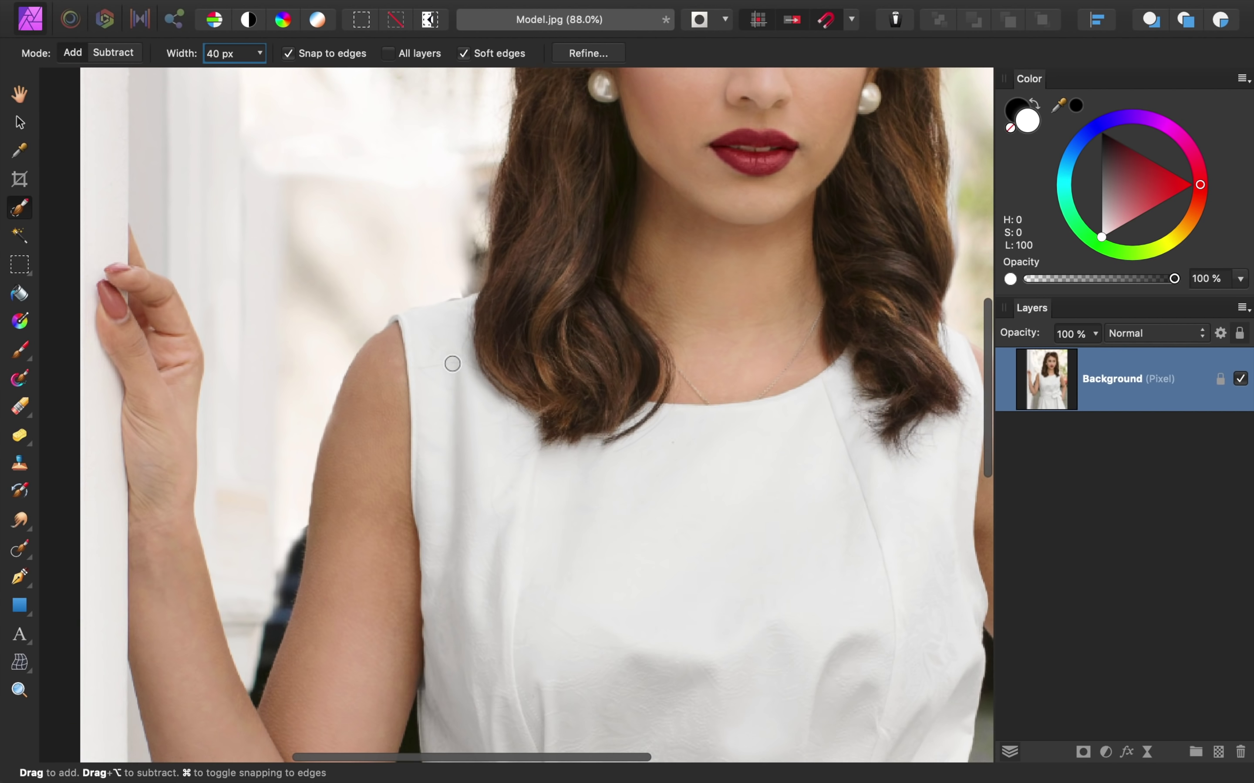
mouse_move(444, 368)
left_mouse_down()
mouse_move(417, 286)
mouse_move(403, 291)
left_mouse_up()
scroll(403, 291, "right", 15)
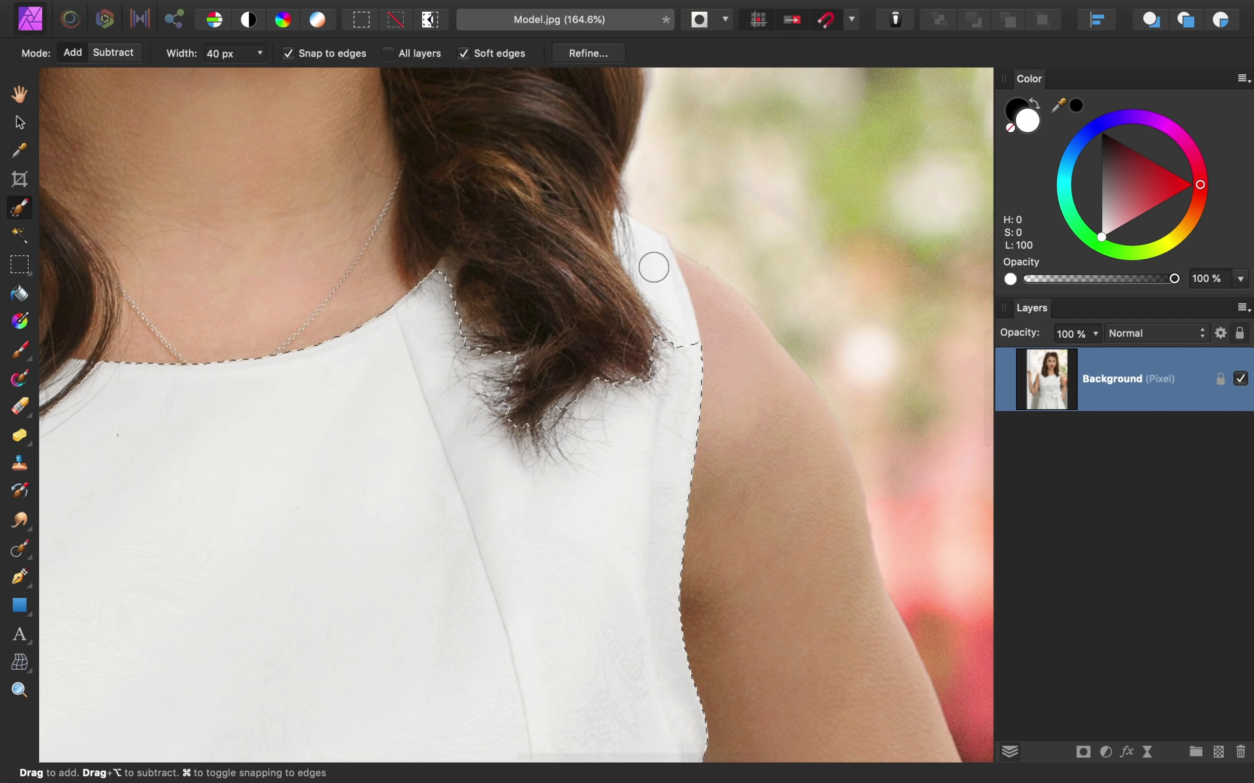
left_click_drag(652, 268, 653, 266)
scroll(653, 267, "down", 1)
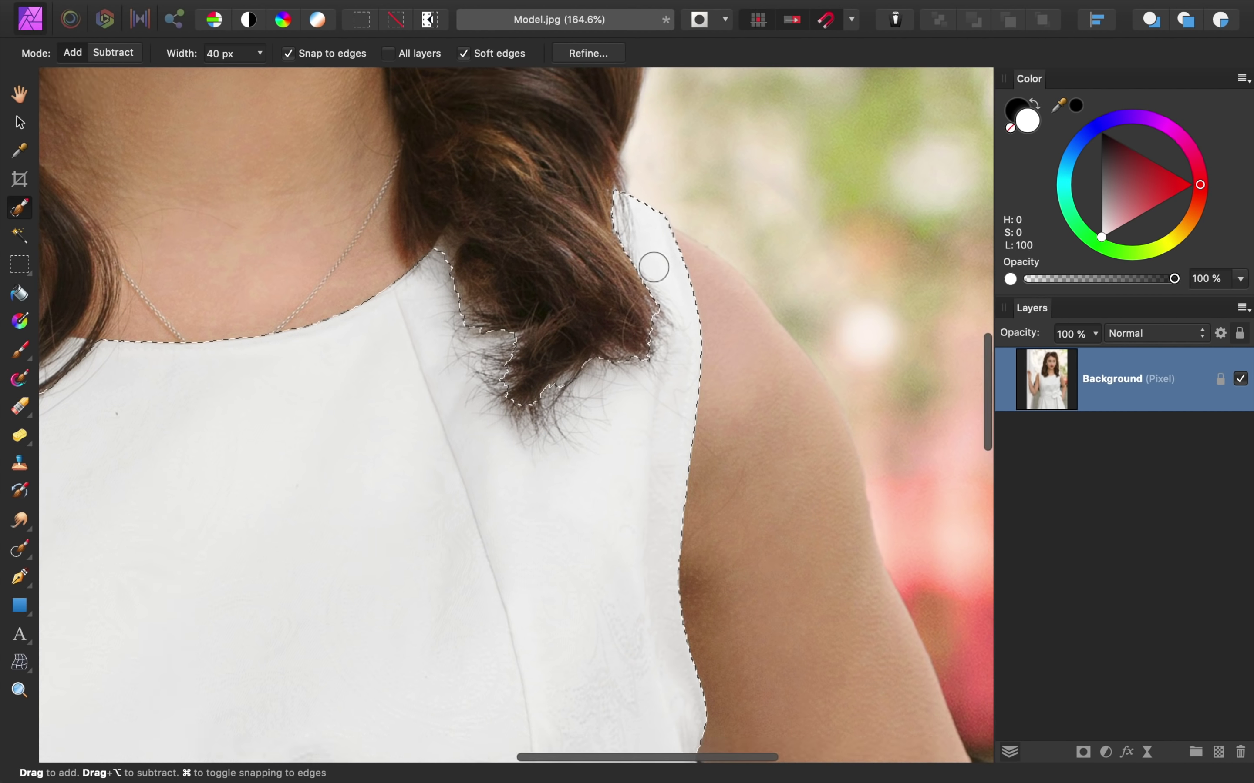
key("super+0")
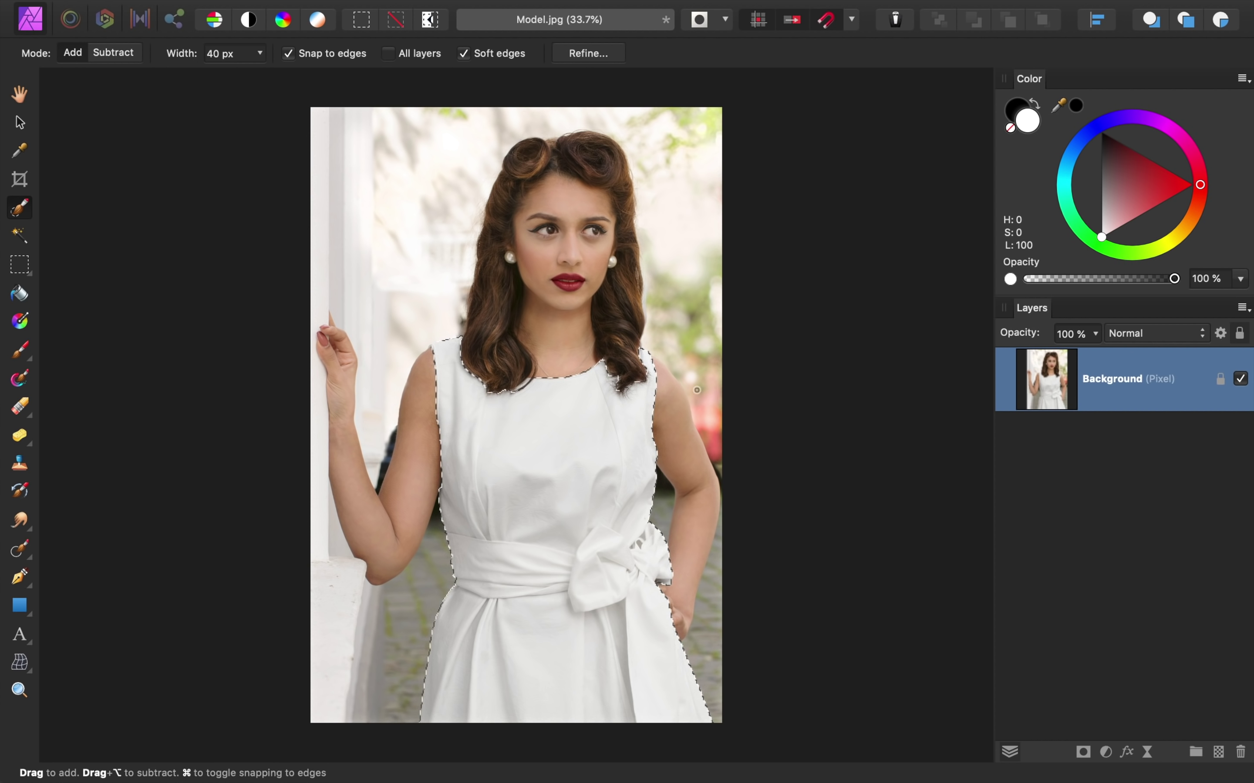
Add a new fill layer from the Layer menu, confined to the dress selection
mouse_move(570, 10)
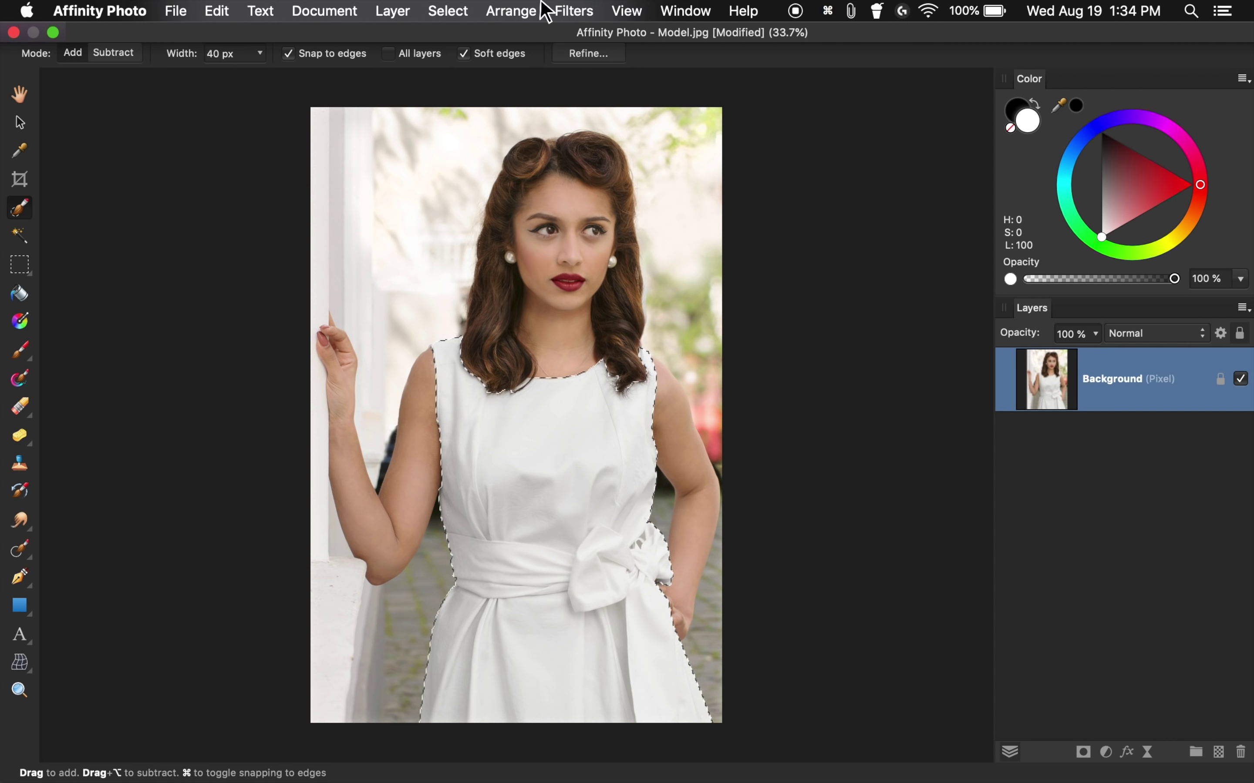
left_click(411, 13)
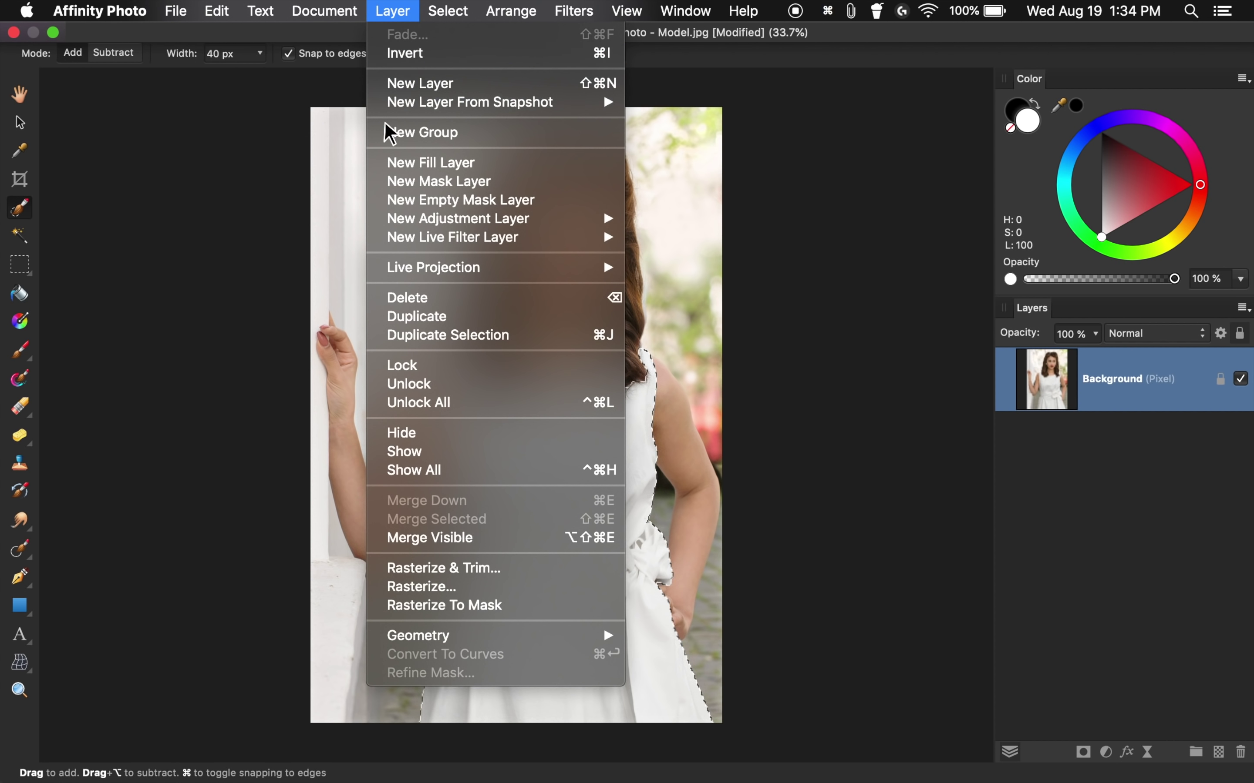
left_click(393, 163)
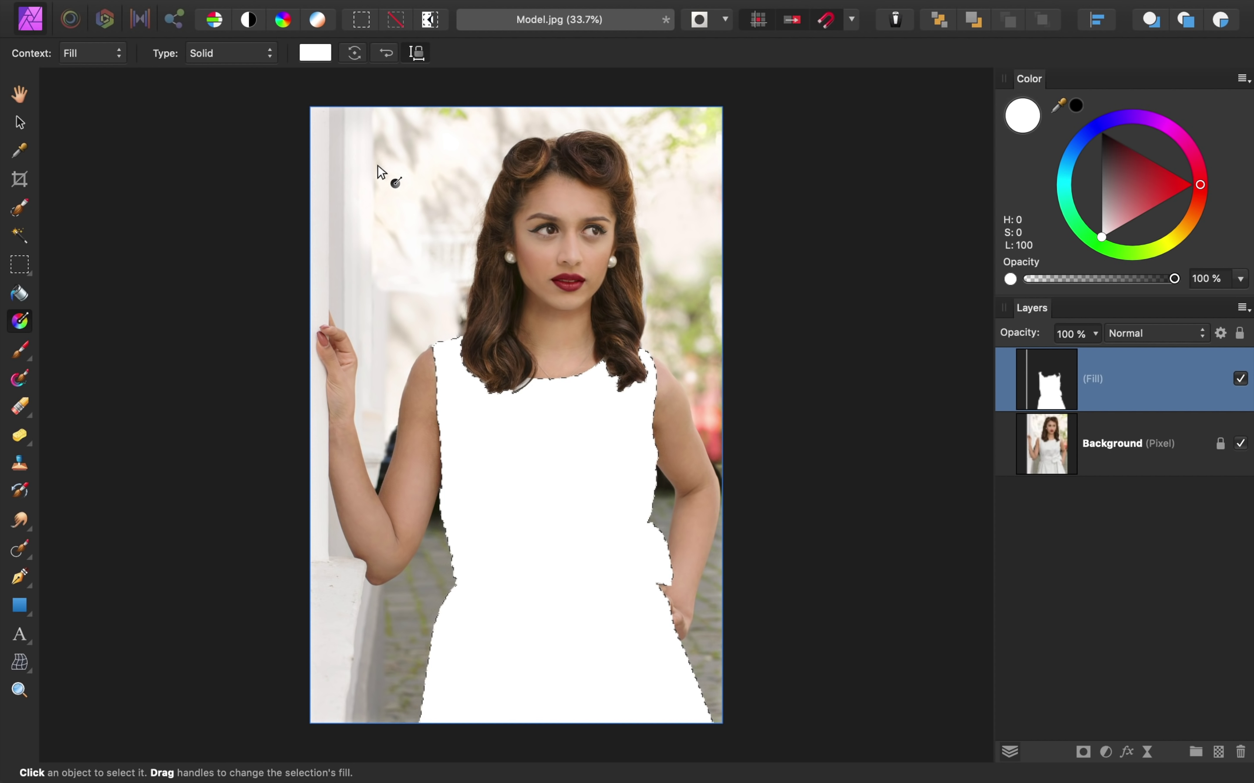
Deselect and set the dress fill colour to dark red (H 0, S 71, L 33)
key("super+d")
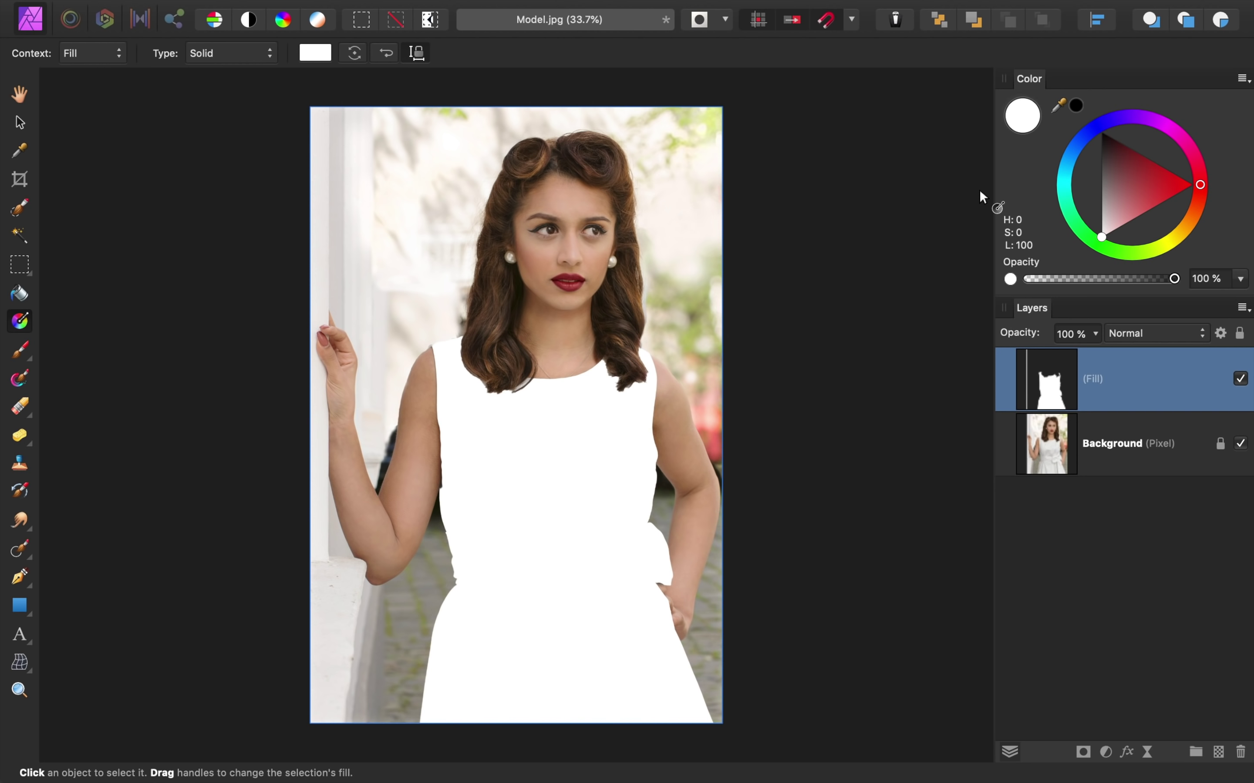
left_click_drag(1120, 191, 1148, 169)
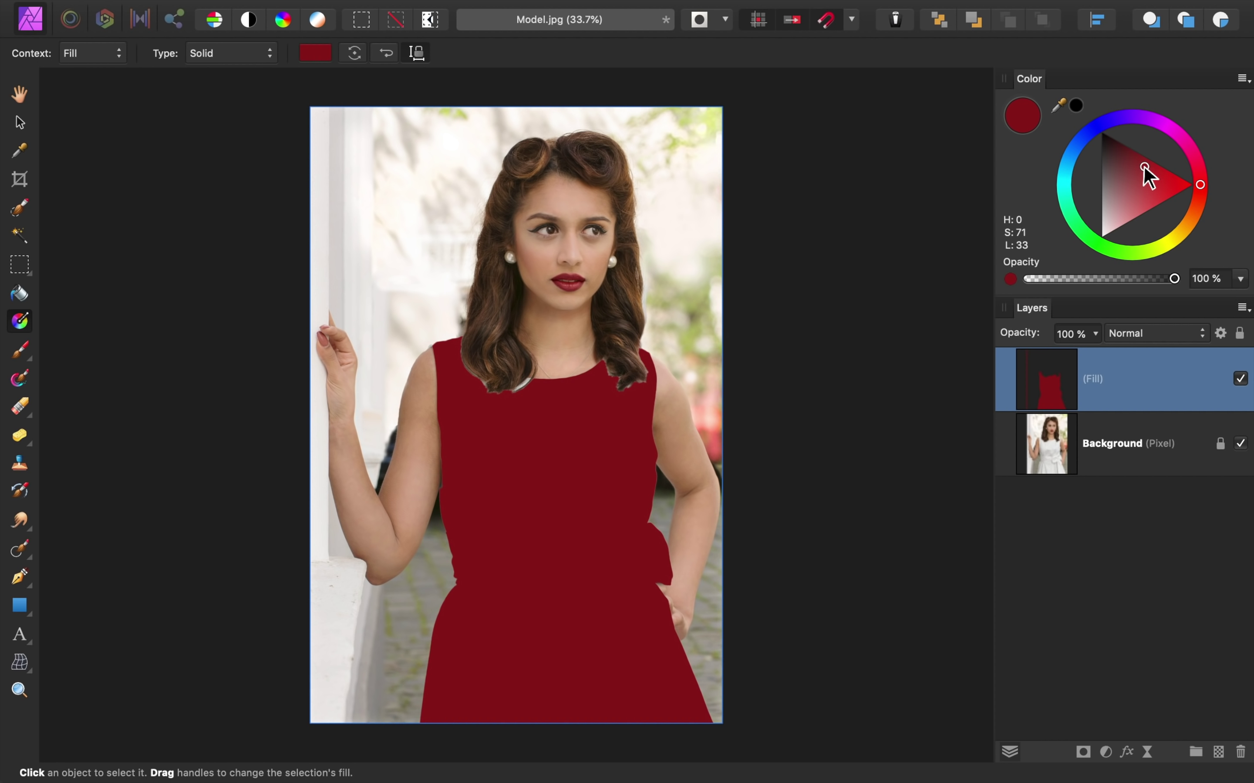
key("b")
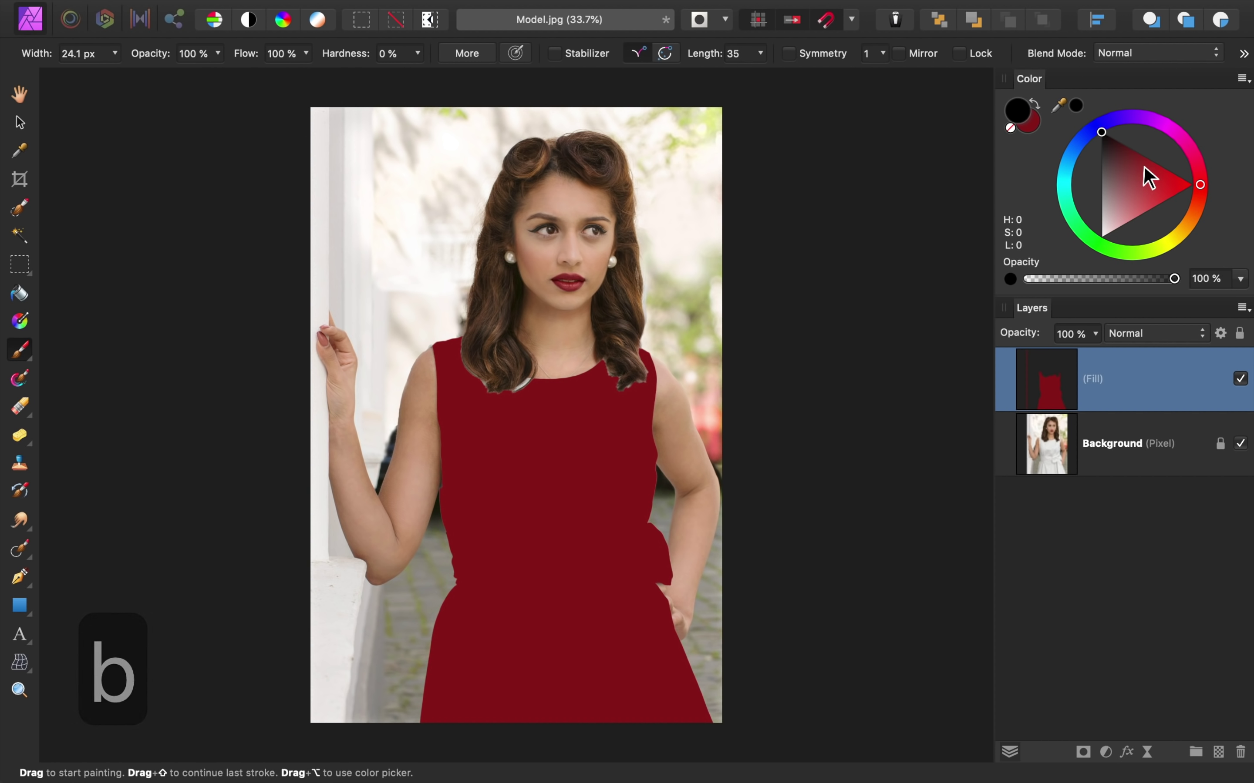
Paint white, then black, on the fill mask so the hair strand over the neckline shows cleanly
left_click(1106, 217)
left_click_drag(1106, 222, 1067, 283)
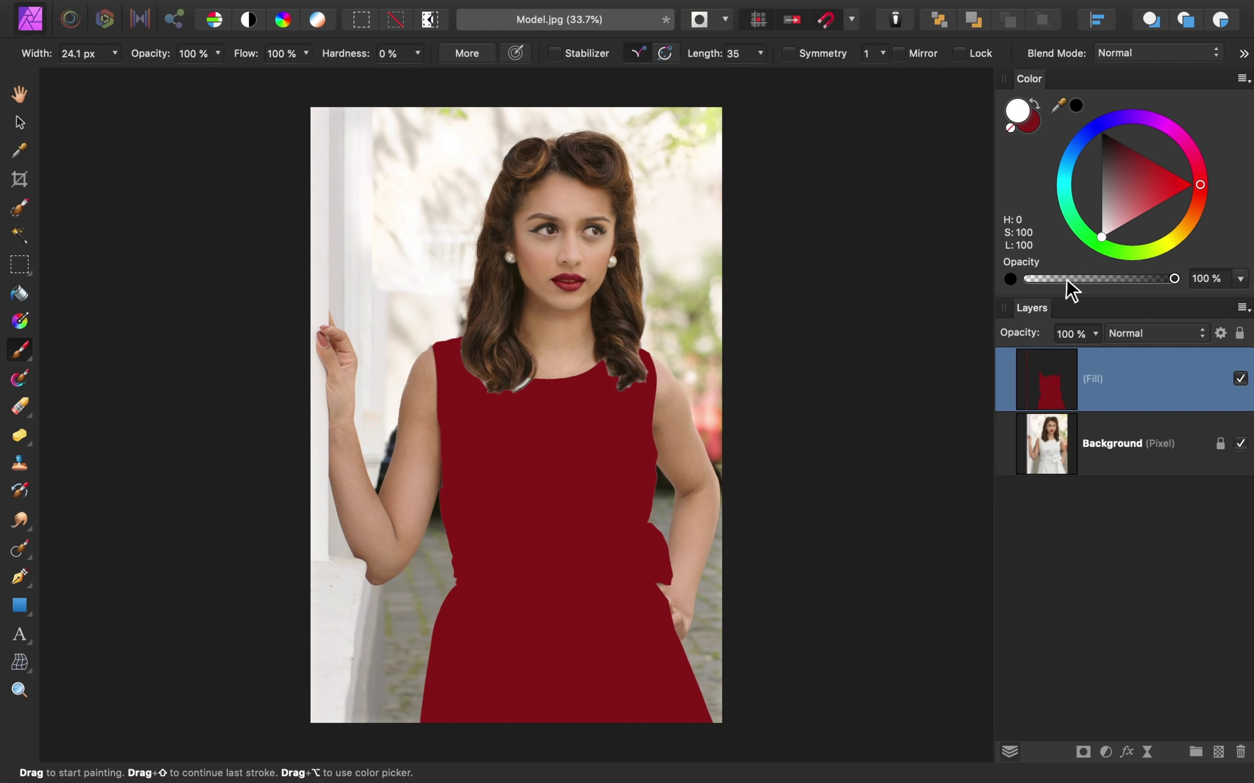
scroll(512, 391, "up", 3)
scroll(513, 392, "up", 5)
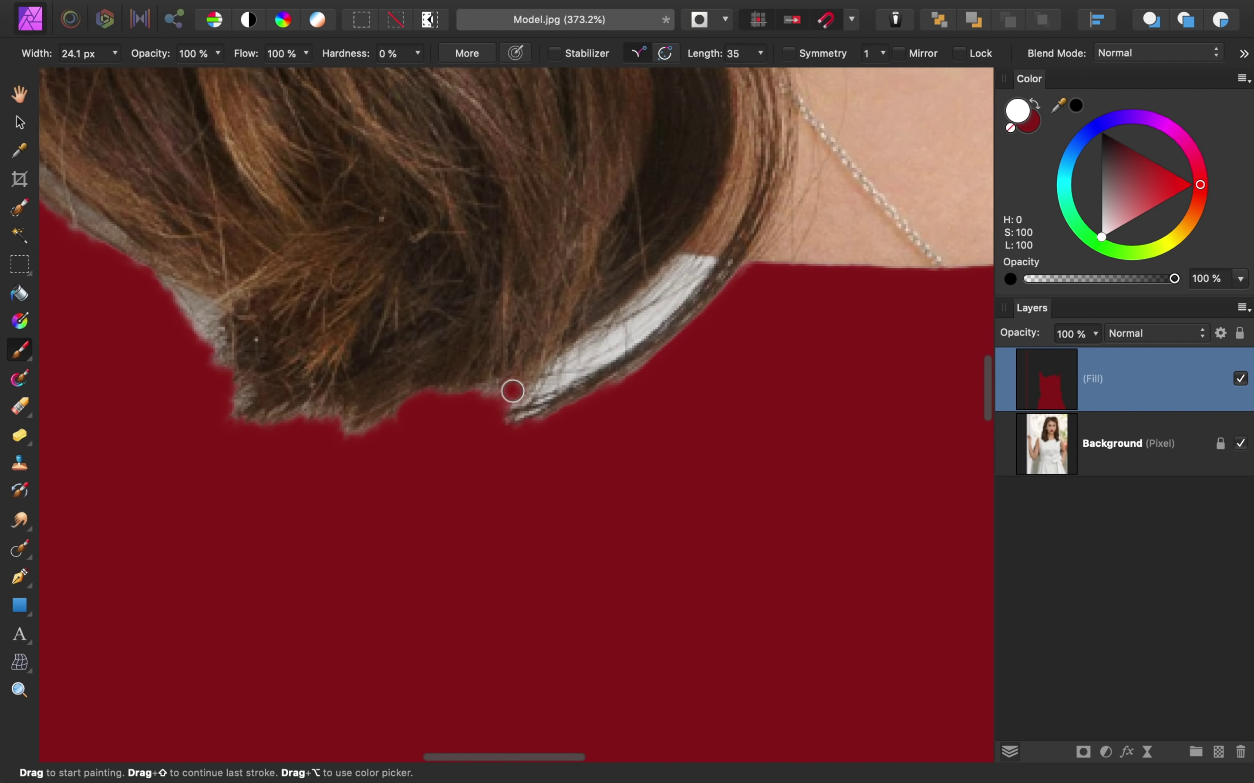
mouse_move(690, 268)
left_mouse_down()
mouse_move(567, 364)
mouse_move(652, 313)
mouse_move(702, 263)
mouse_move(645, 297)
mouse_move(598, 356)
mouse_move(672, 295)
mouse_move(512, 403)
mouse_move(498, 430)
left_mouse_up()
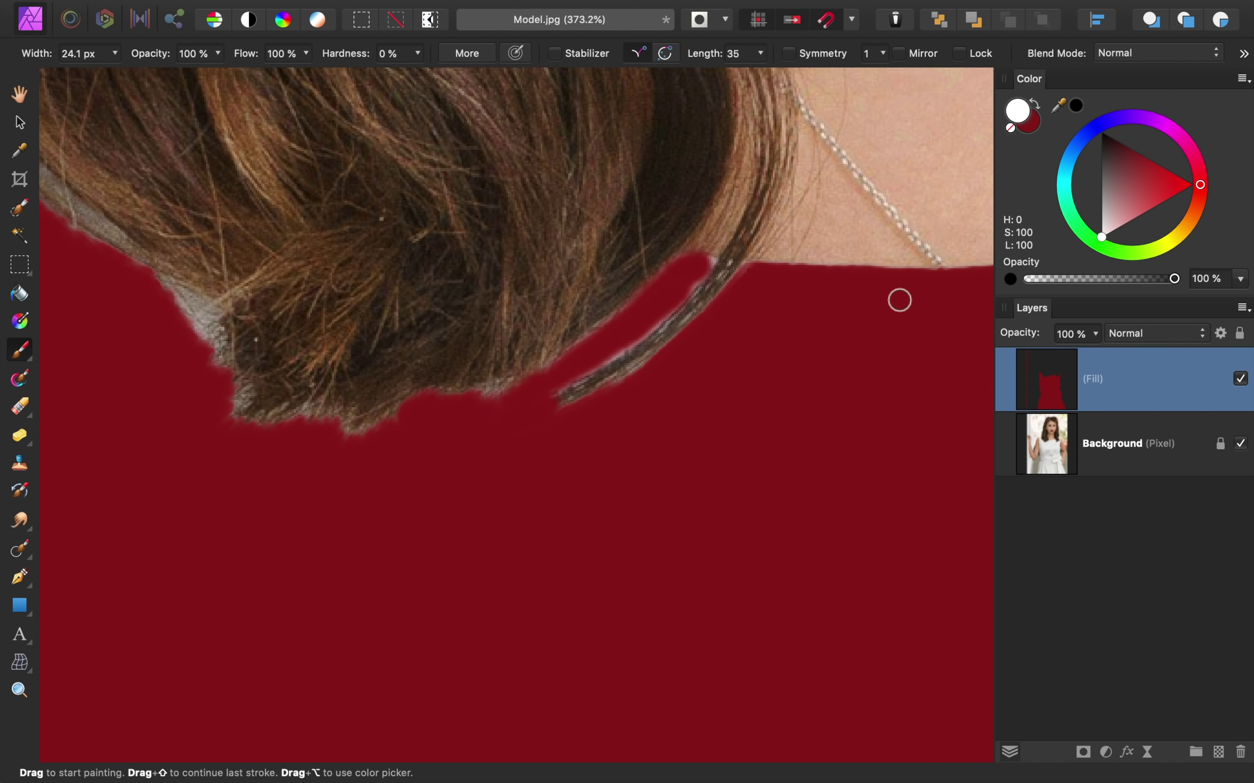
left_click_drag(1114, 202, 1084, 105)
mouse_move(744, 314)
left_mouse_down()
mouse_move(624, 387)
mouse_move(528, 416)
left_mouse_up()
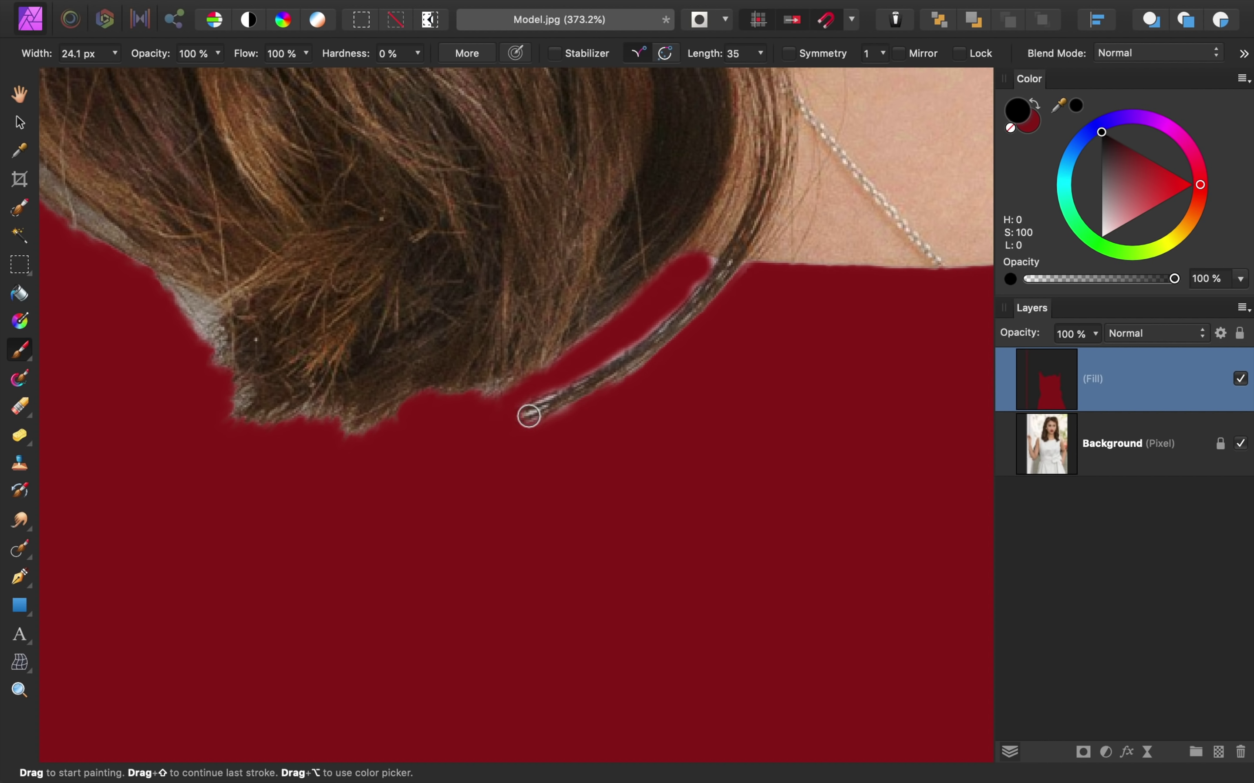
key("super+0")
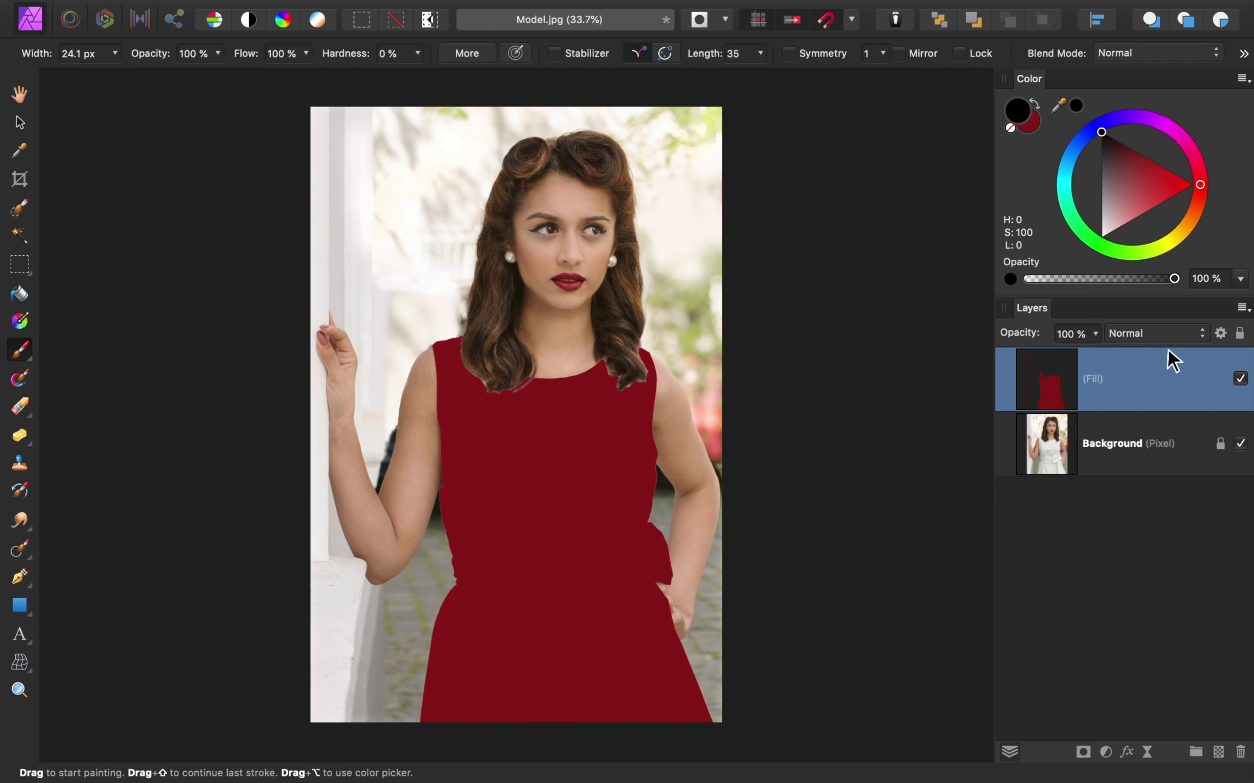
Set the red fill layer's blend mode to Linear Burn and toggle its visibility to compare
left_click(1195, 336)
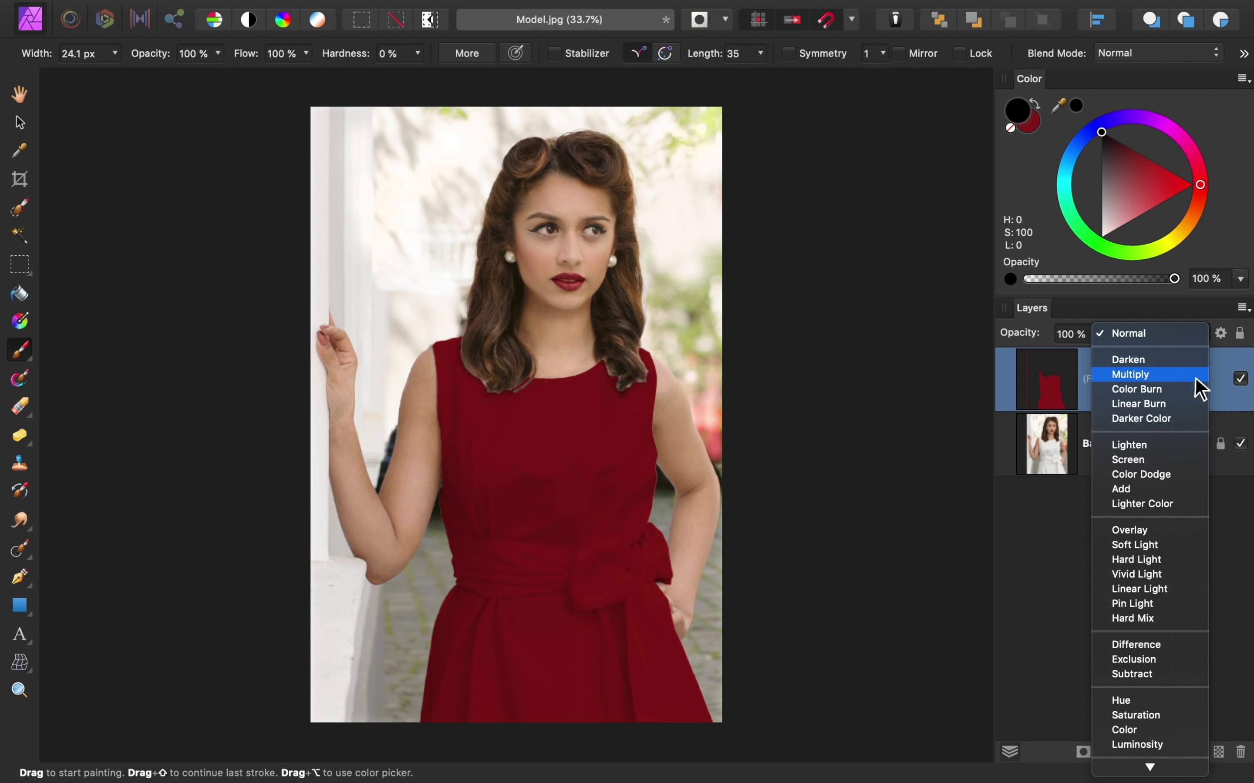
left_click(1192, 404)
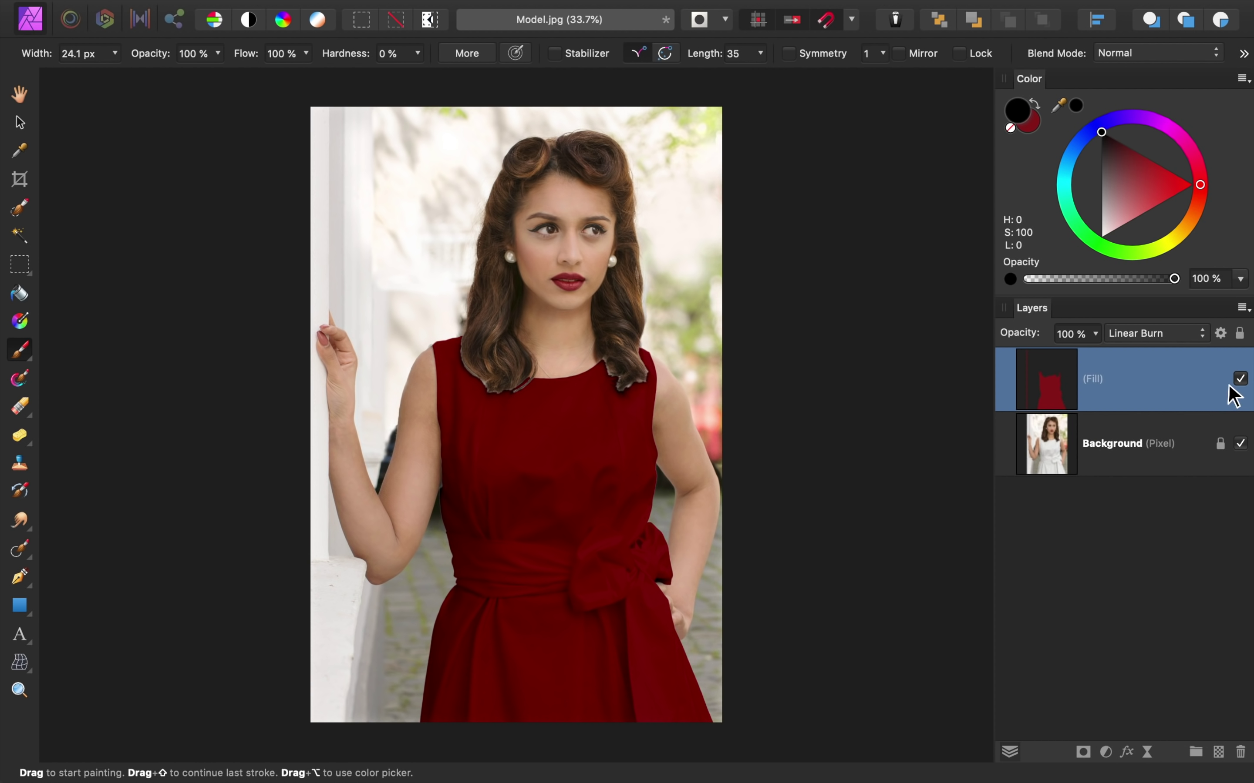
left_click(1240, 380)
left_click(1240, 380)
left_click(1240, 380)
left_click(1240, 380)
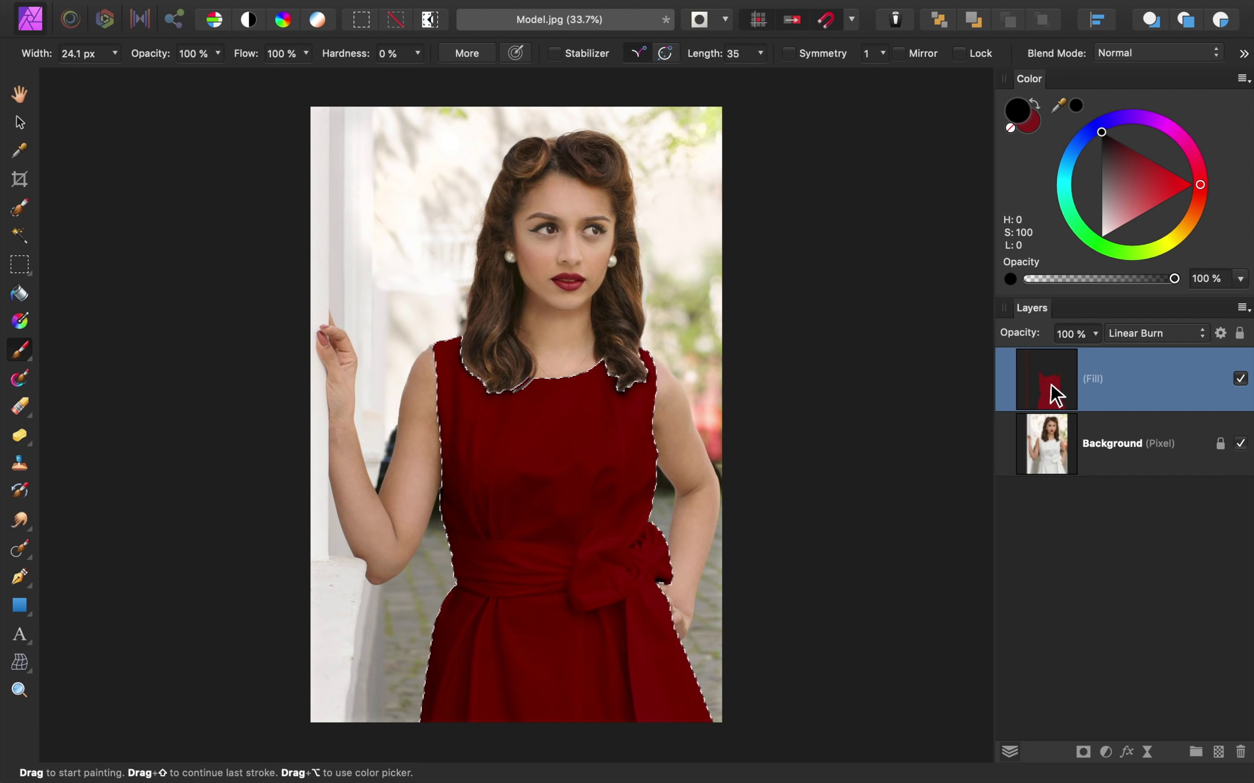
left_click(1106, 752)
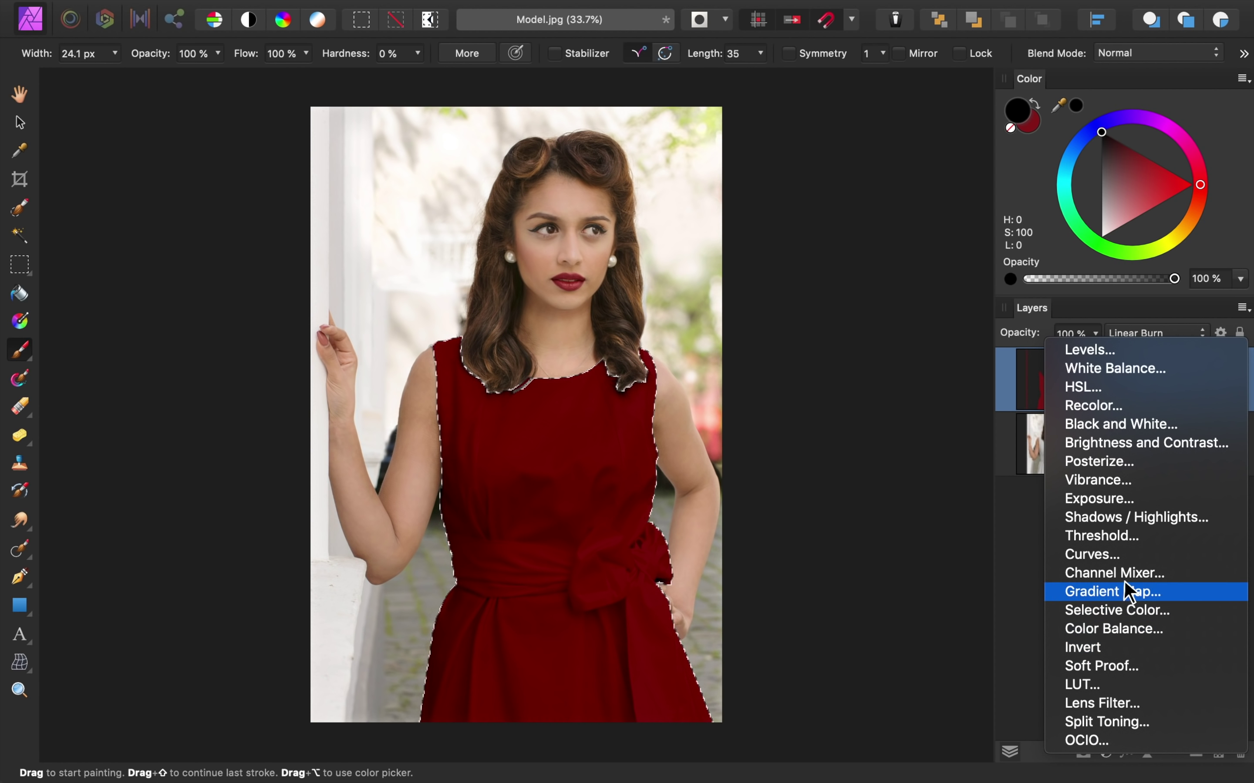
left_click(1126, 557)
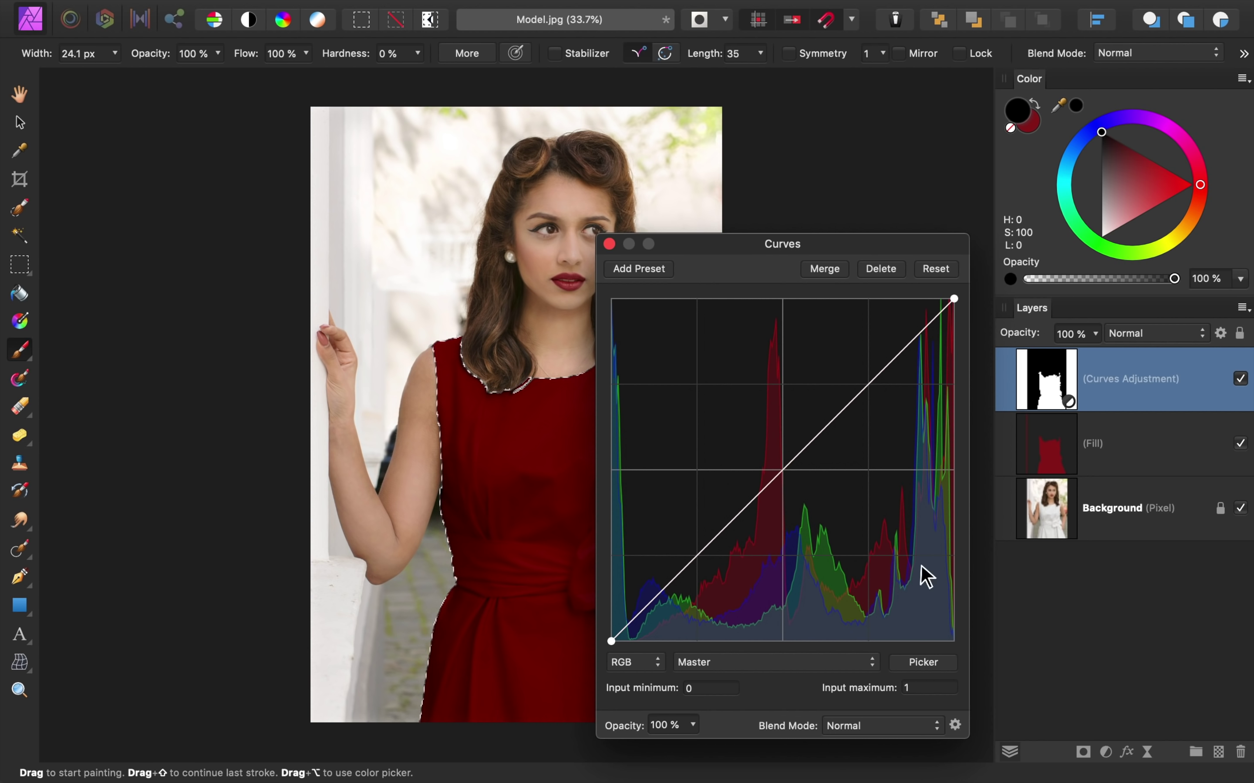
left_click_drag(700, 555, 698, 583)
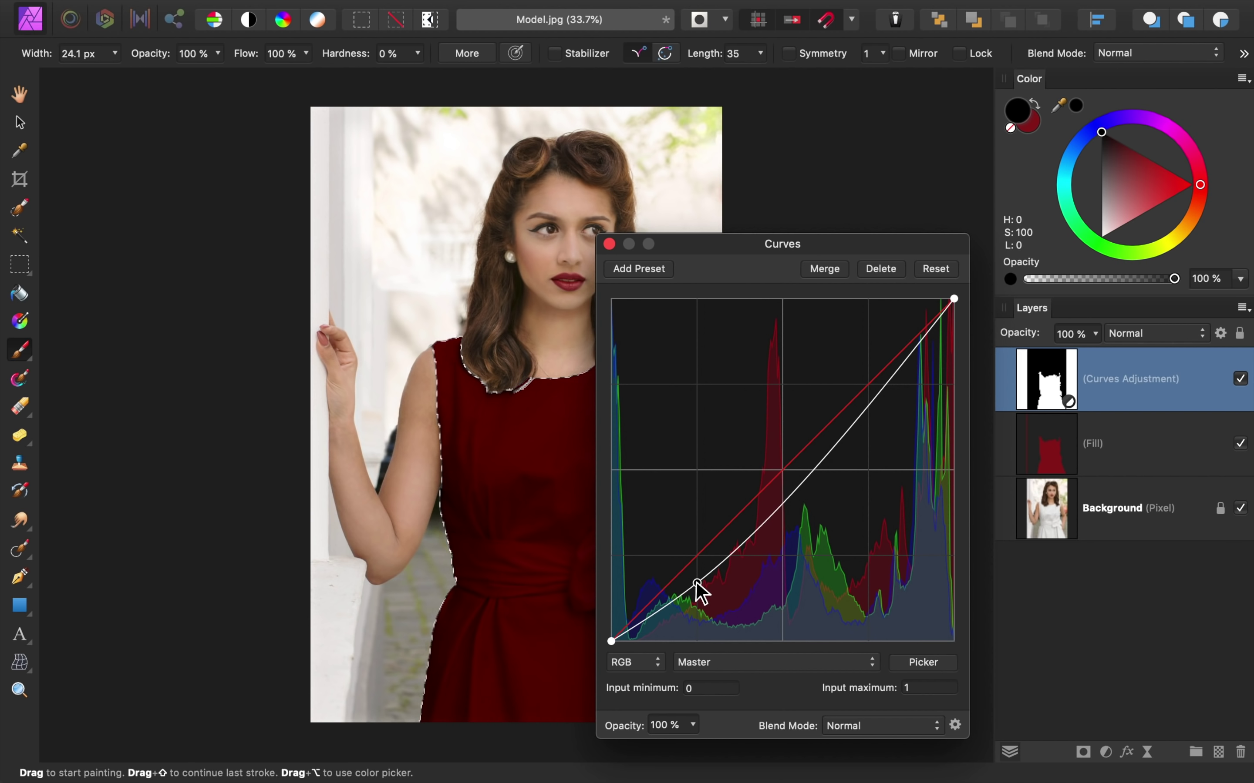
left_click(860, 416)
left_click_drag(860, 416, 843, 390)
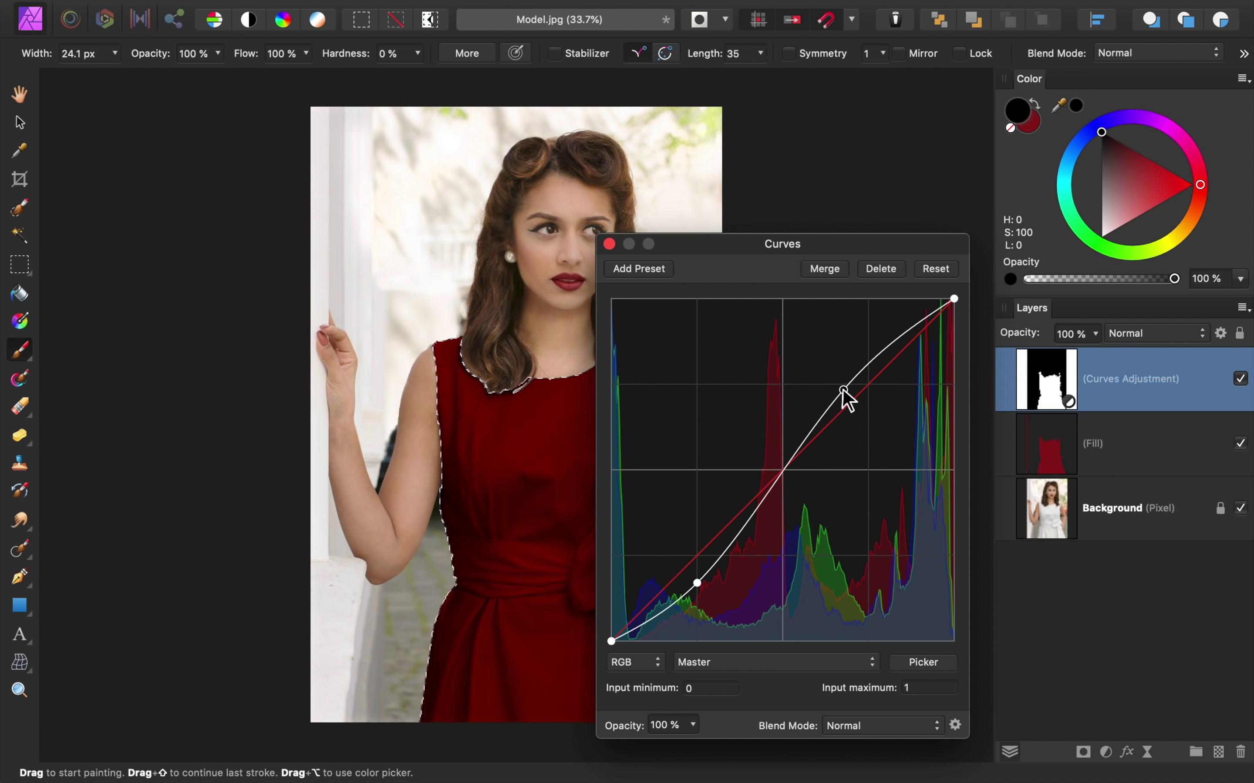
left_click(609, 245)
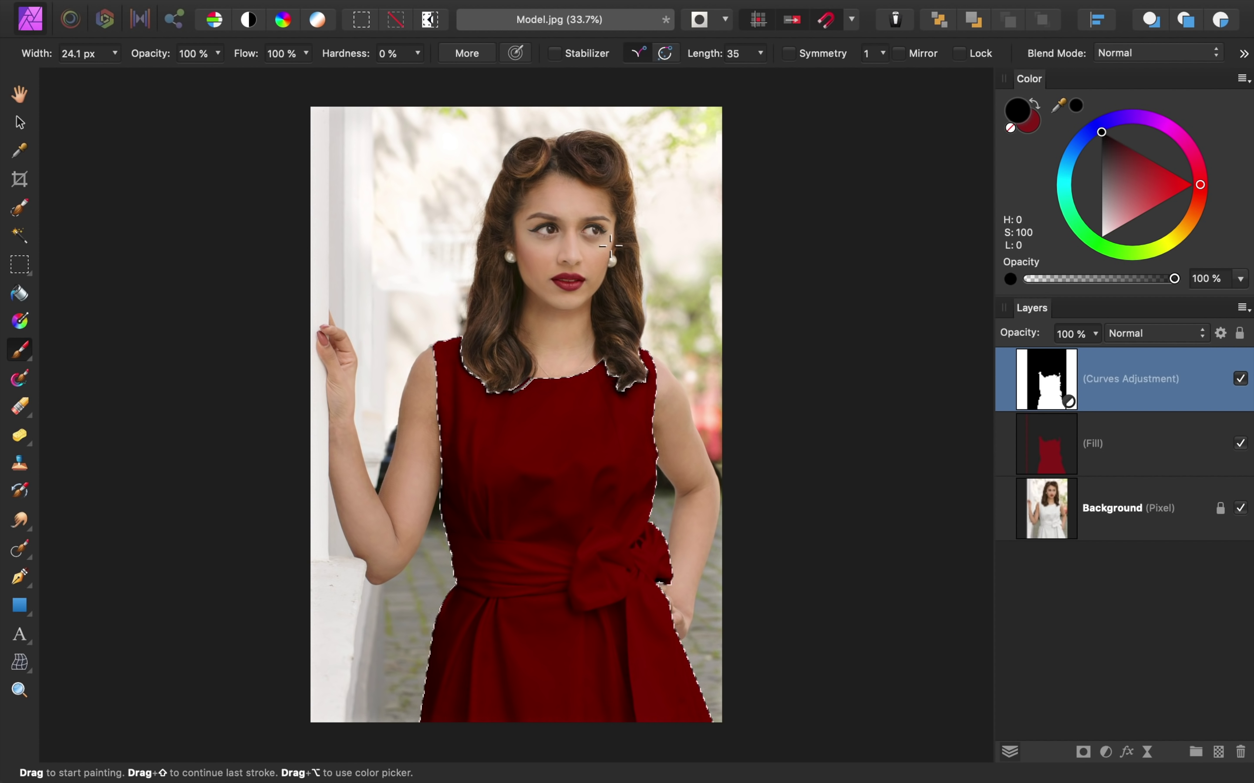
key("super+d")
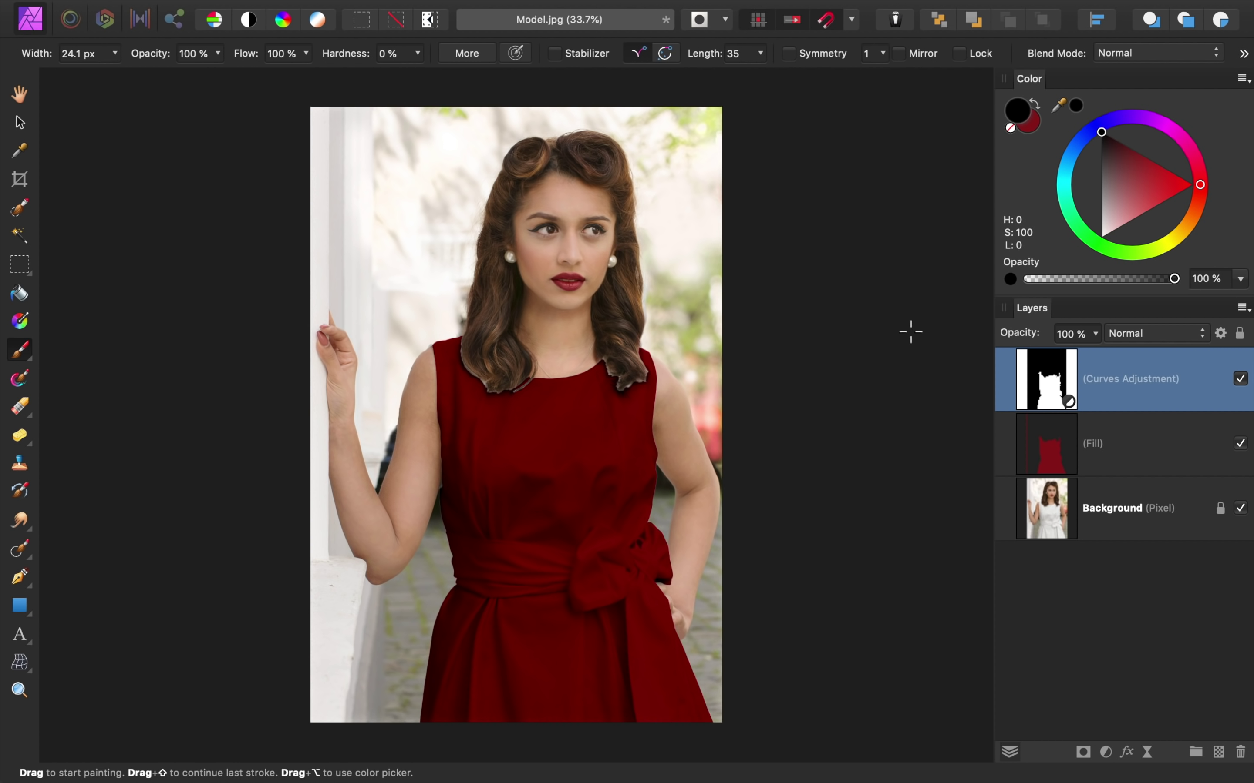
left_click(1243, 379)
left_click(1240, 379)
left_click(1240, 379)
left_click(1240, 379)
left_click(1243, 382)
left_click(1243, 381)
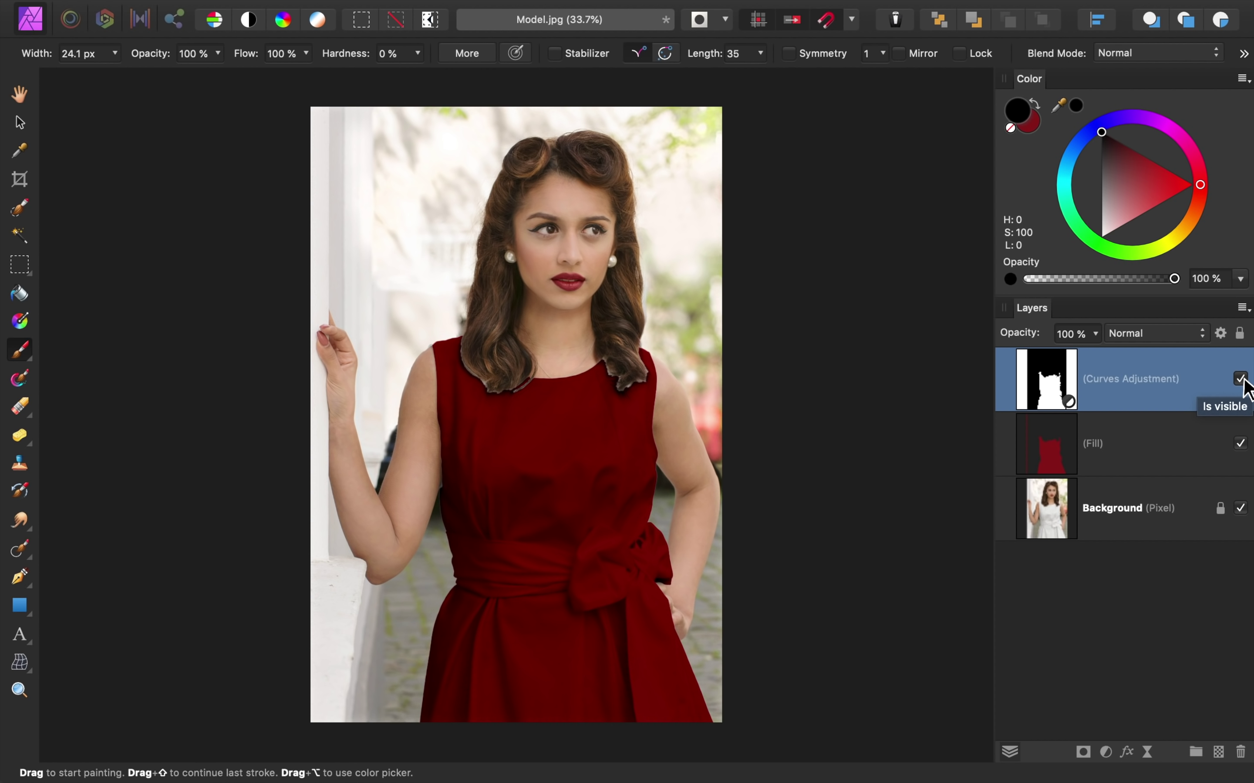
Change the fill layer's colour to teal (H 193, S 71, L 33) on the Color panel
left_click(1047, 455)
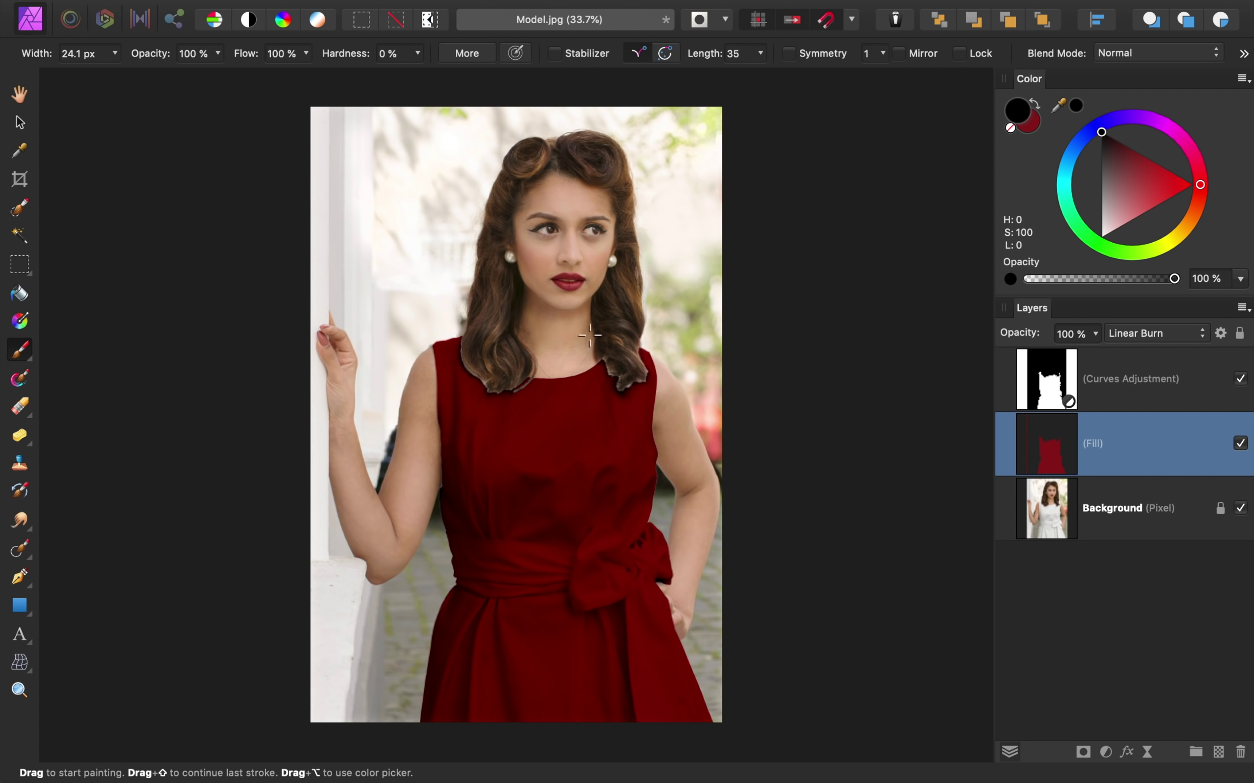
left_click(19, 124)
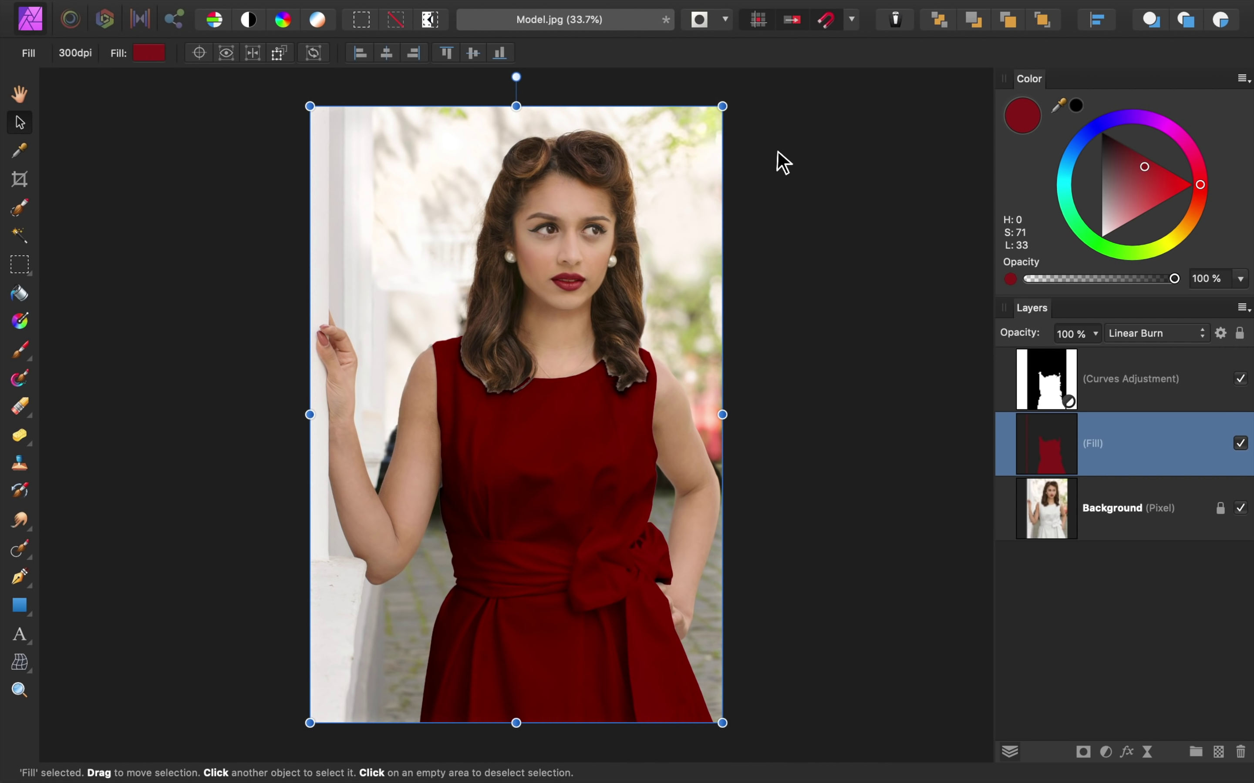
left_click(1092, 130)
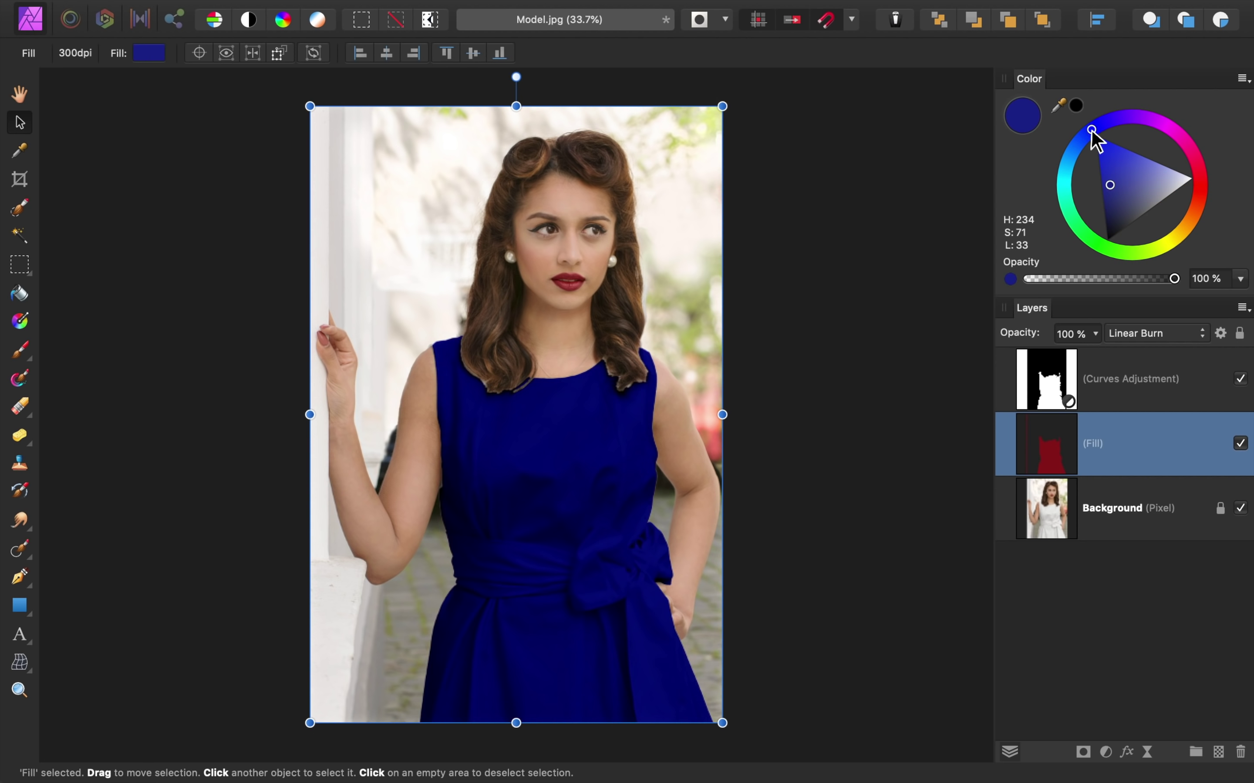
left_click_drag(1091, 130, 1074, 171)
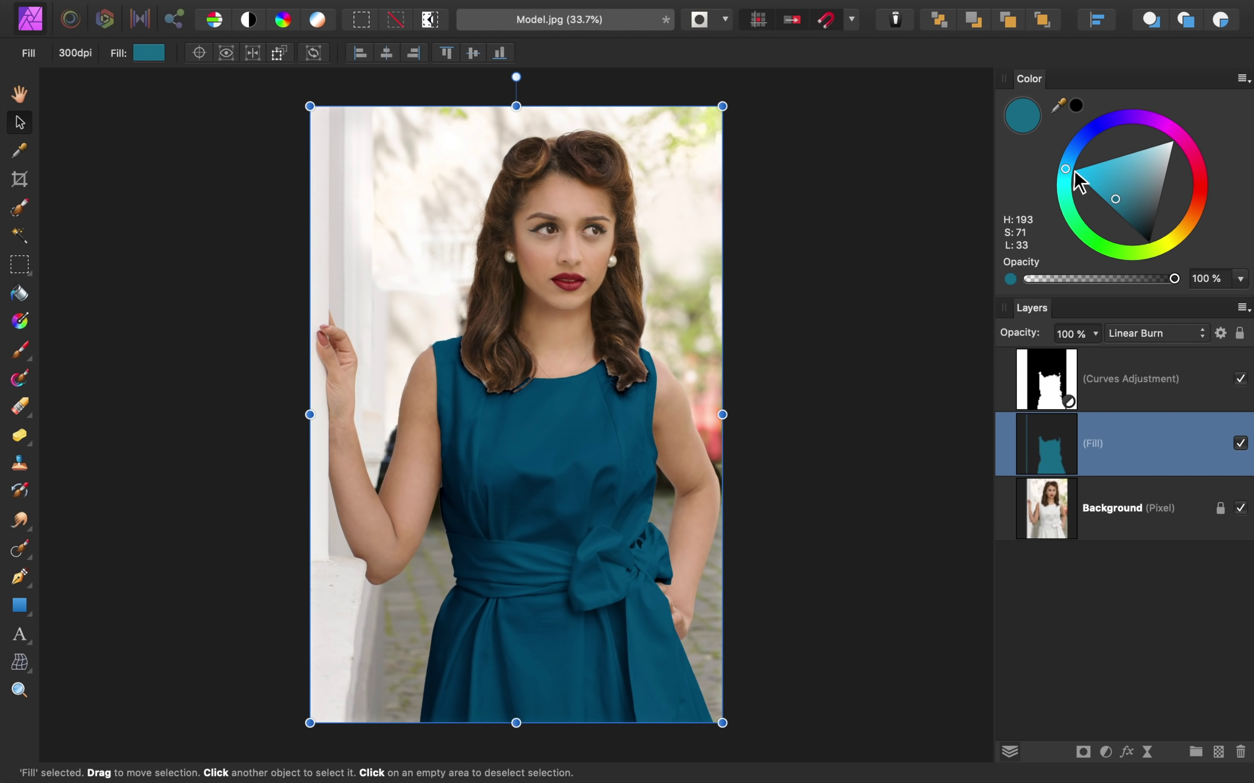
Adjust the Curves points to deepen the dress shadows and lift its highlights
double_click(1055, 381)
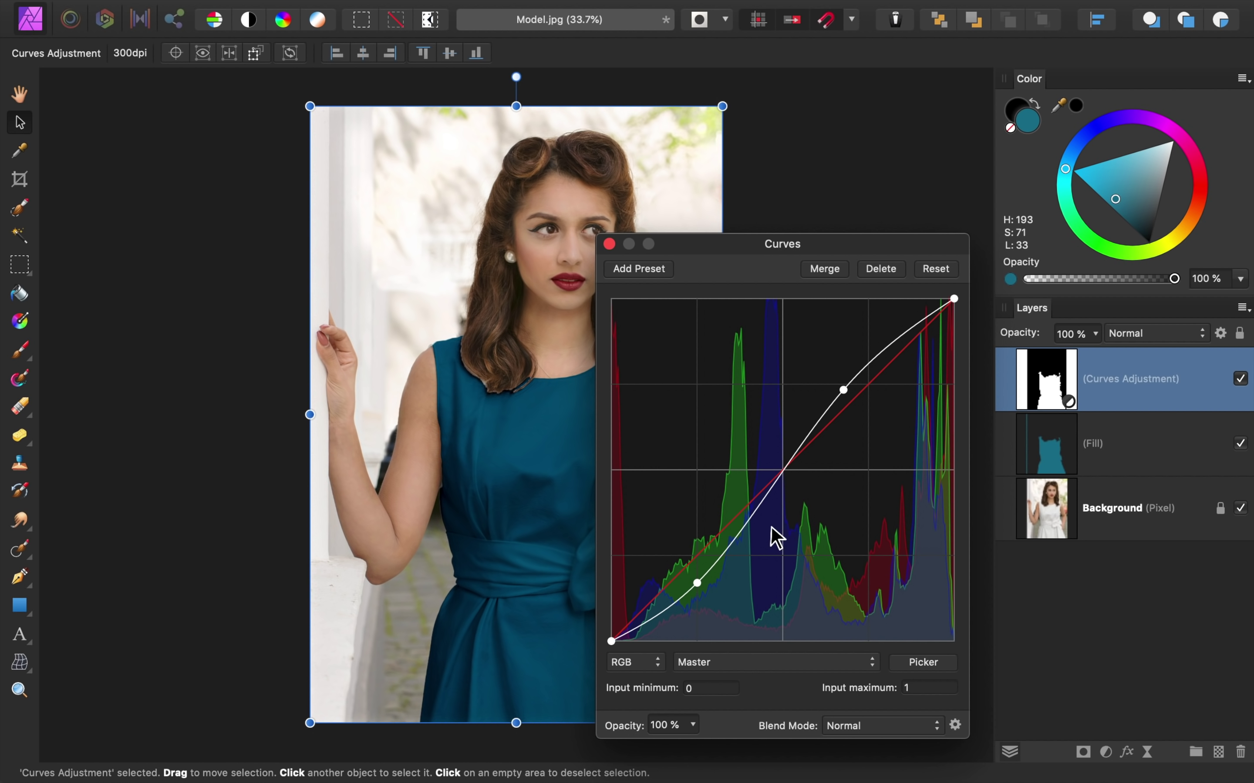
left_click_drag(698, 583, 700, 587)
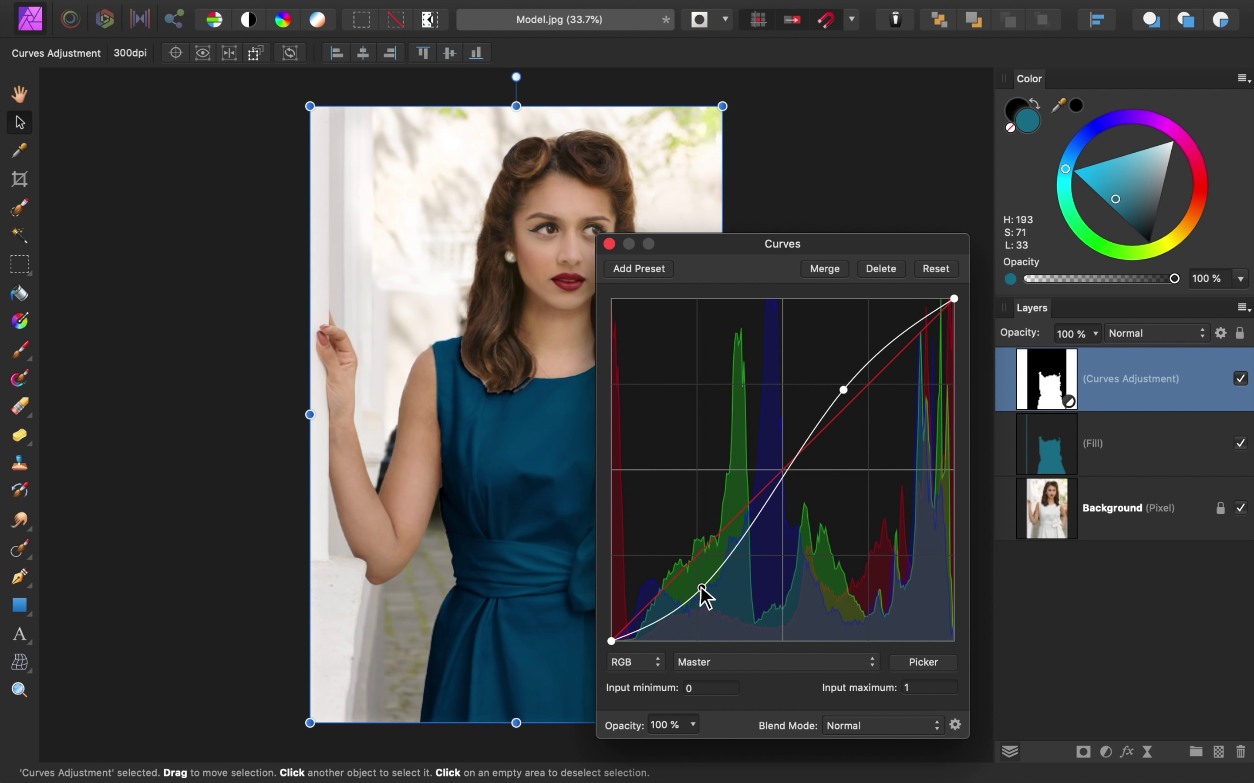
left_click_drag(841, 390, 833, 383)
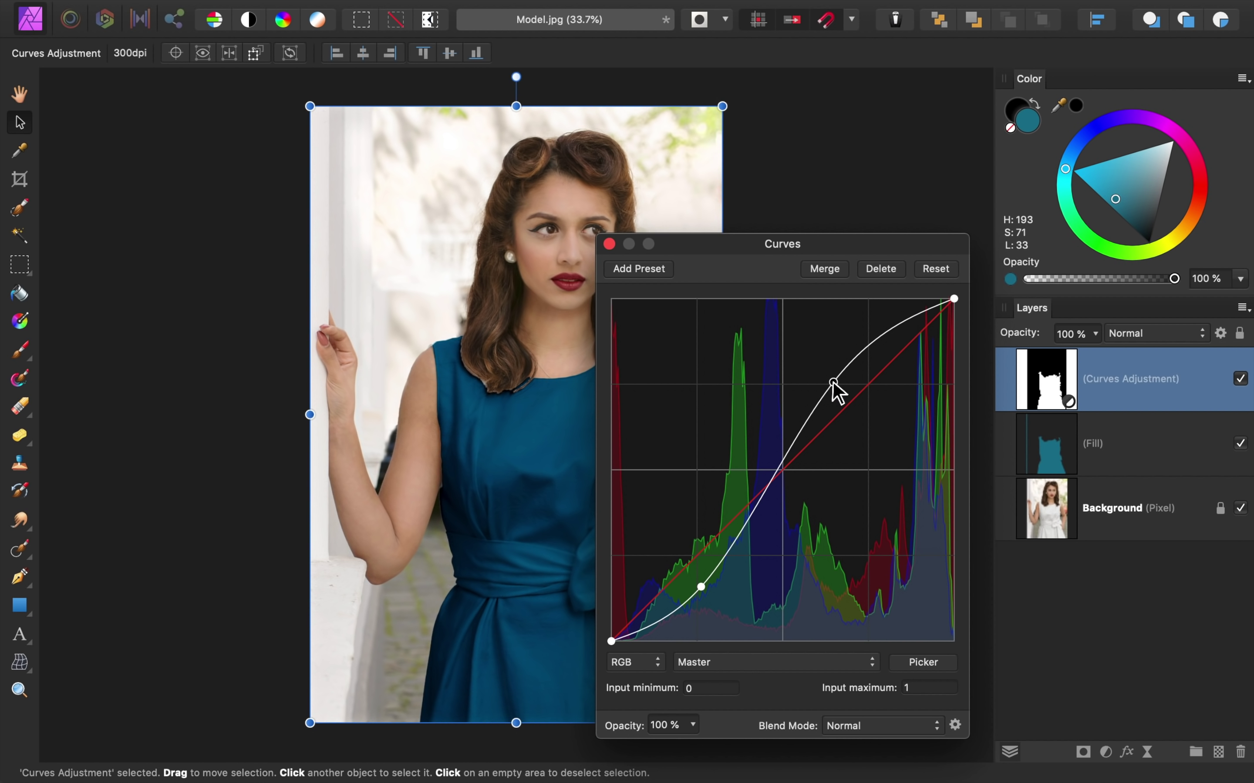
left_click(609, 244)
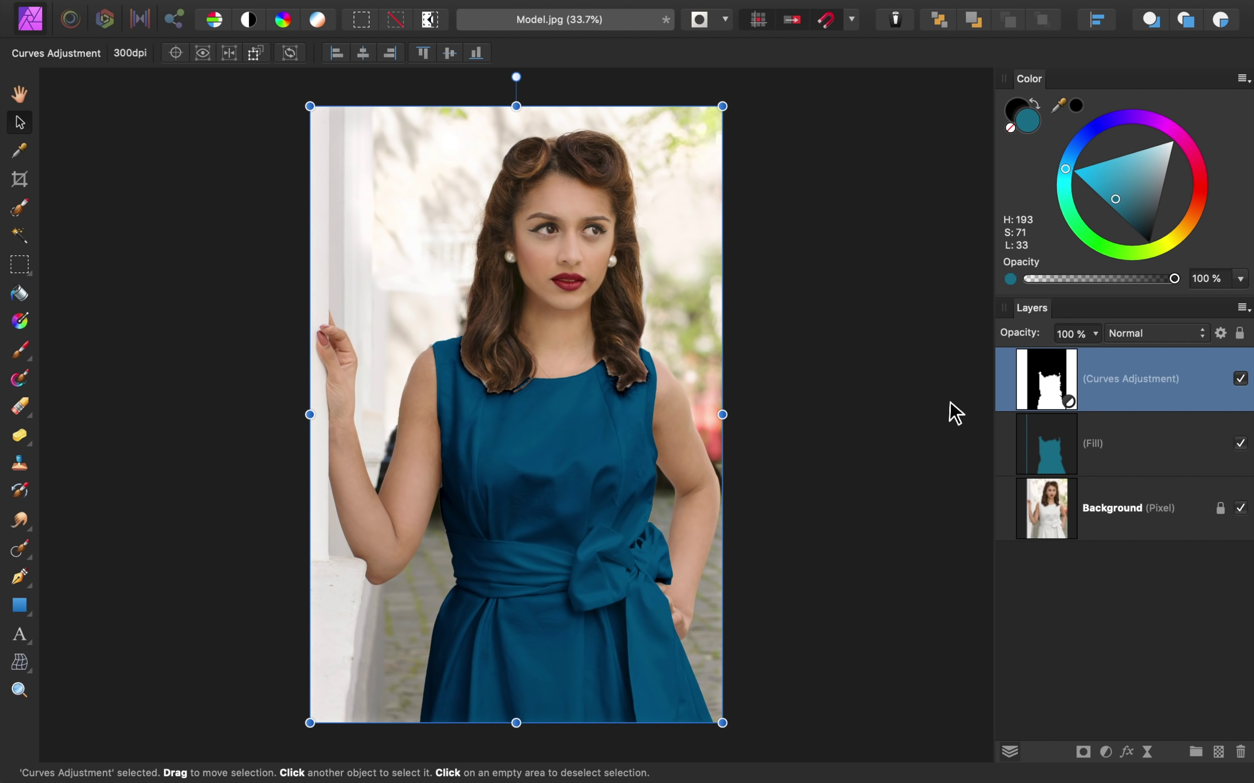
Drag the fill colour to pure black, then lighten it to a neutral dark grey (S 0)
left_click(1046, 454)
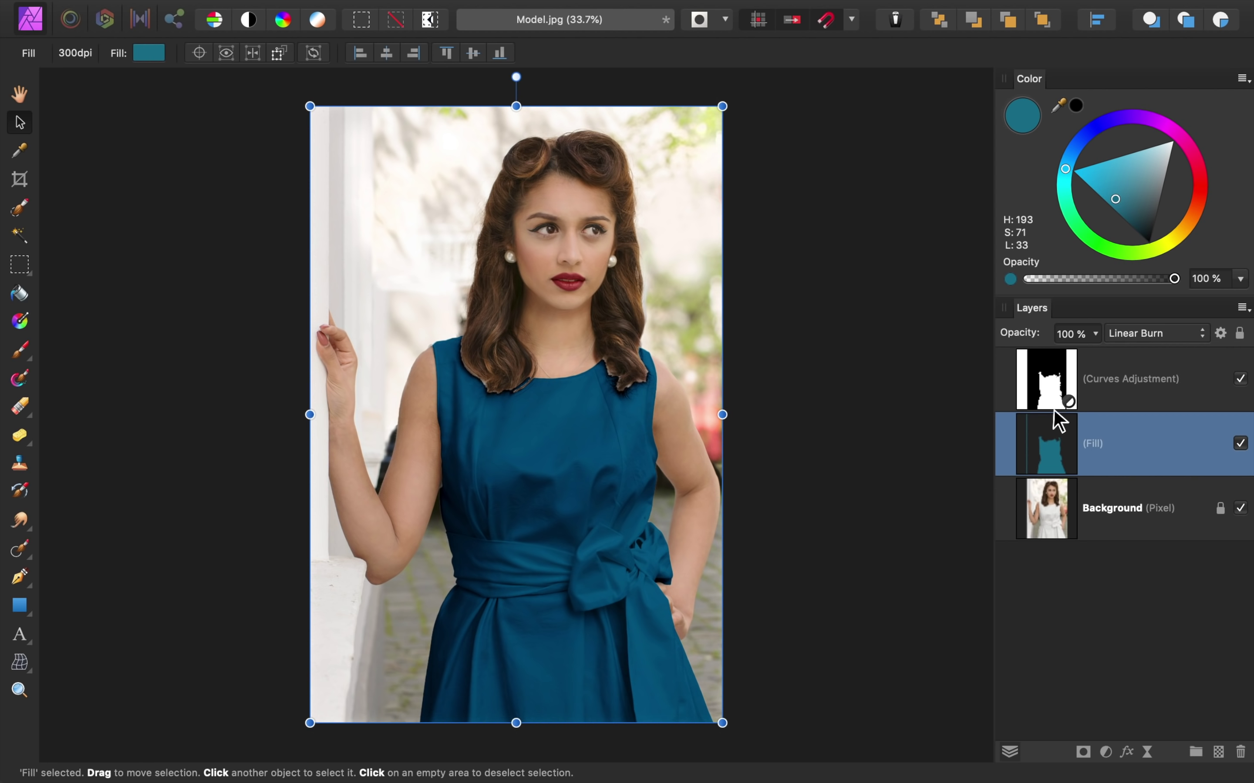
left_click(1116, 200)
left_click_drag(1116, 202, 1153, 266)
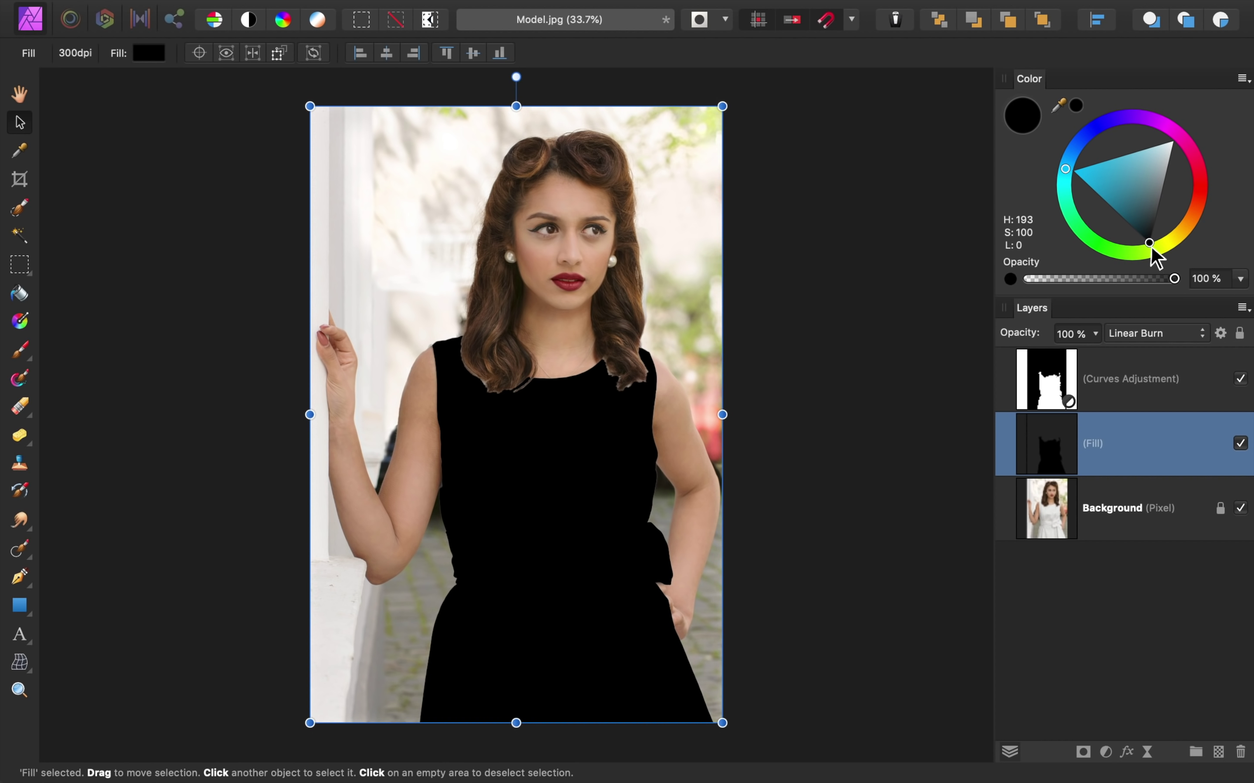
left_click_drag(1150, 243, 1167, 211)
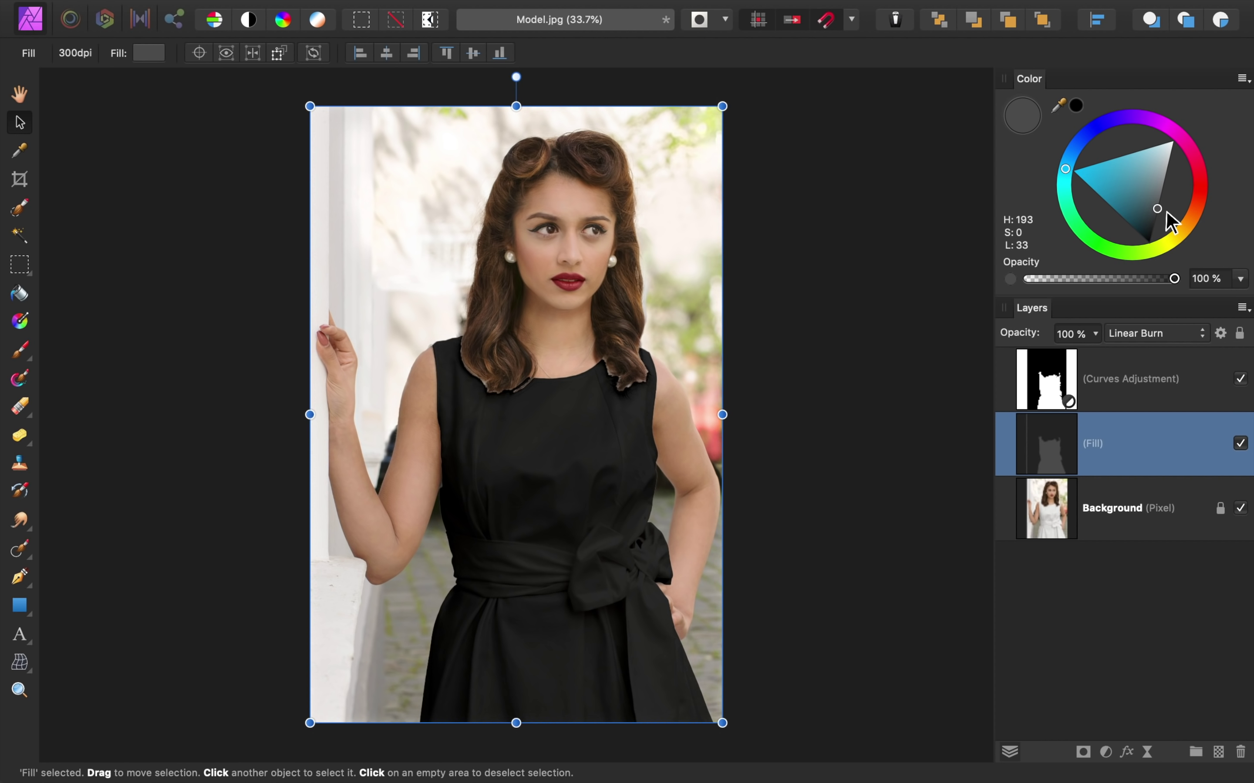
left_click(1062, 396)
Duplicate the Curves adjustment, reset it, and drag the top endpoint left for strong brightening
key("super+j")
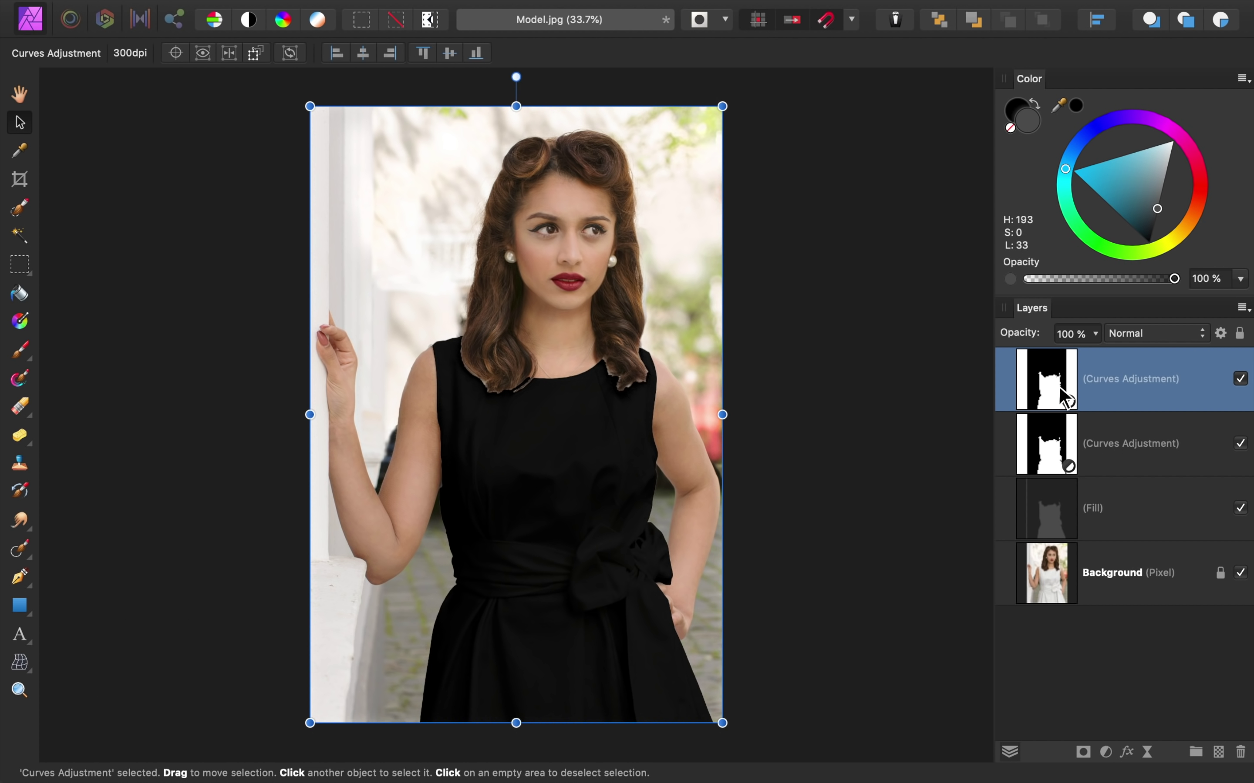
double_click(1063, 398)
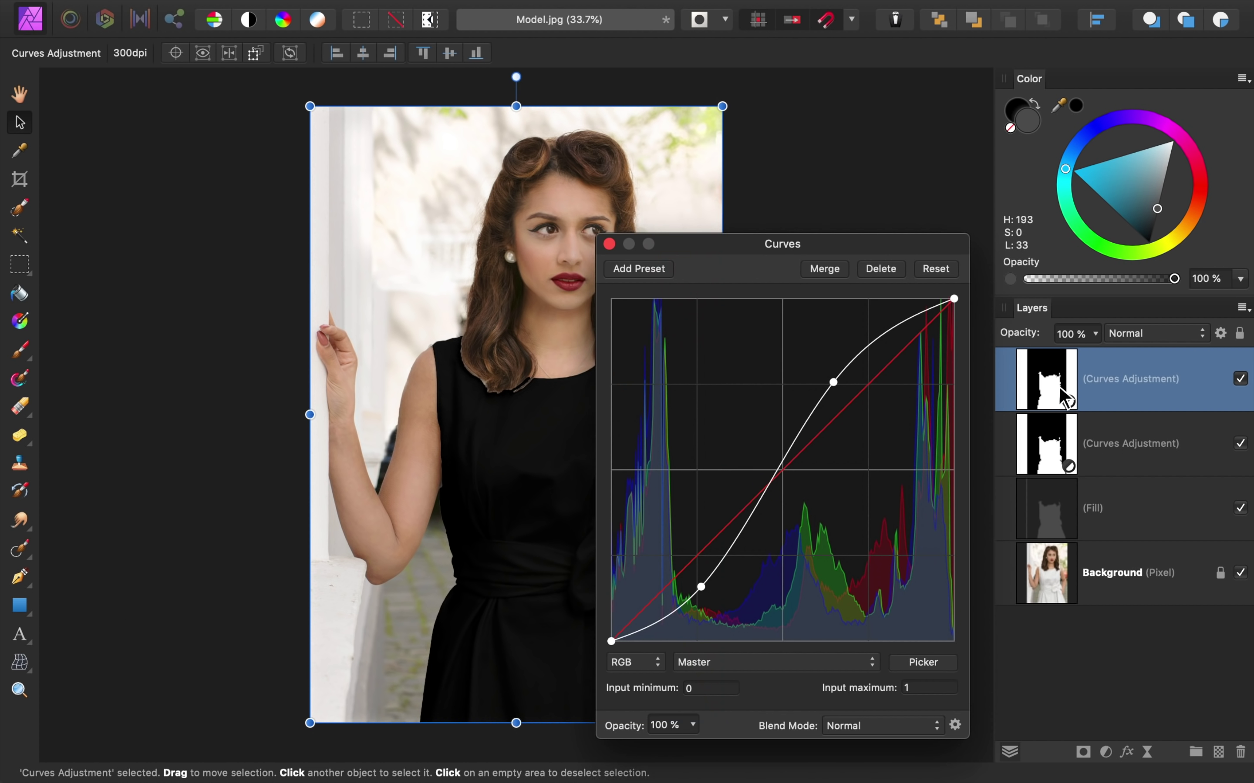
left_click(939, 271)
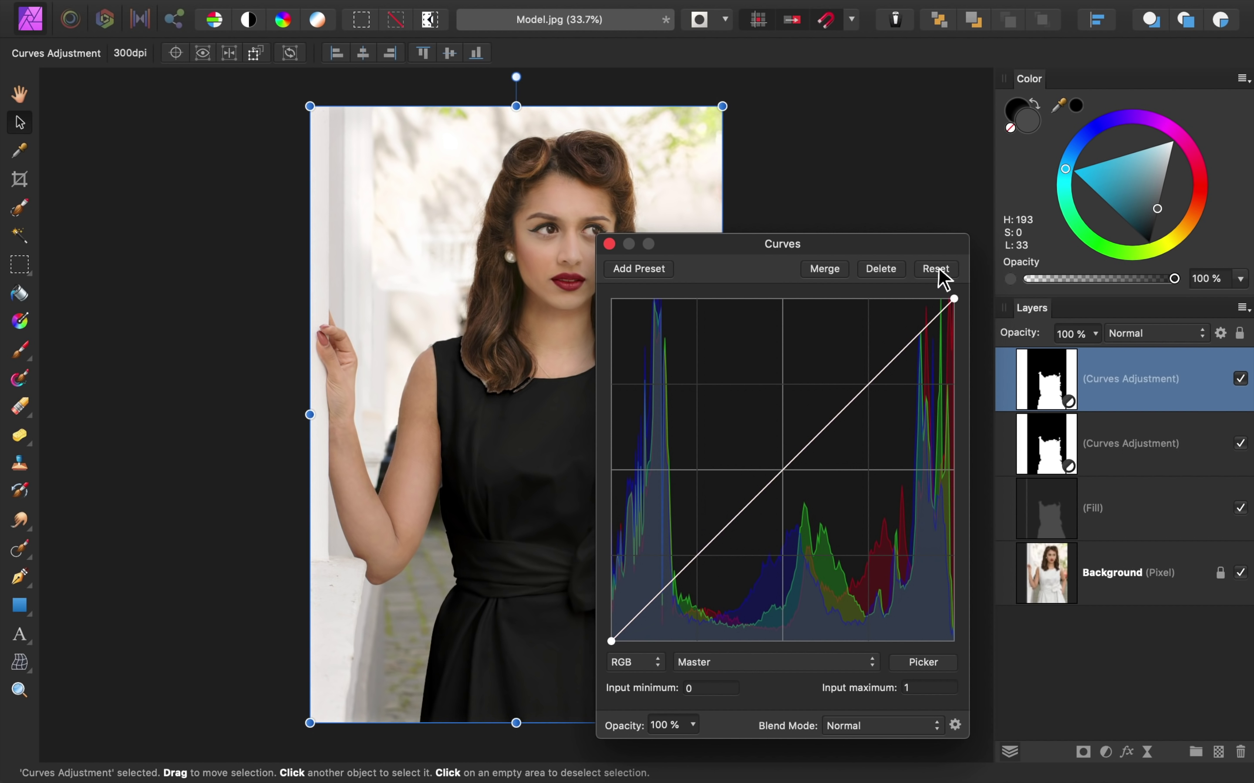
left_click_drag(953, 296, 677, 279)
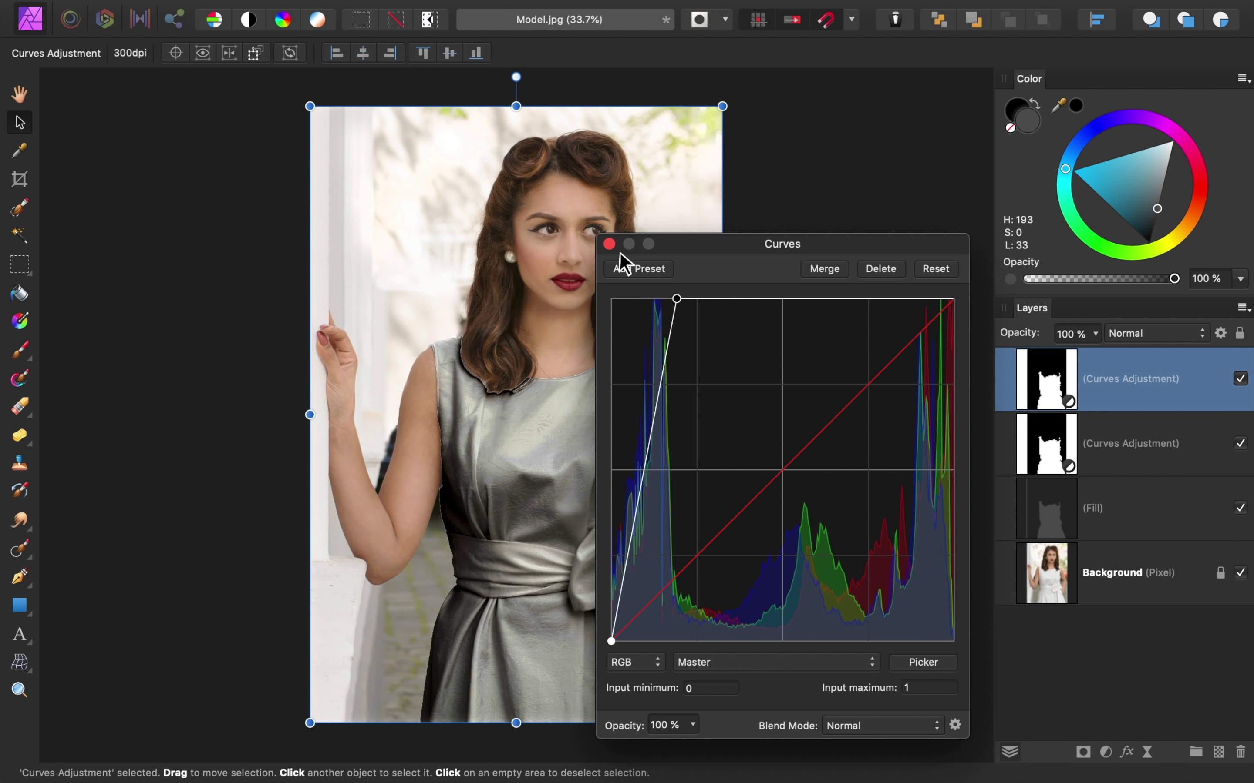
left_click(610, 244)
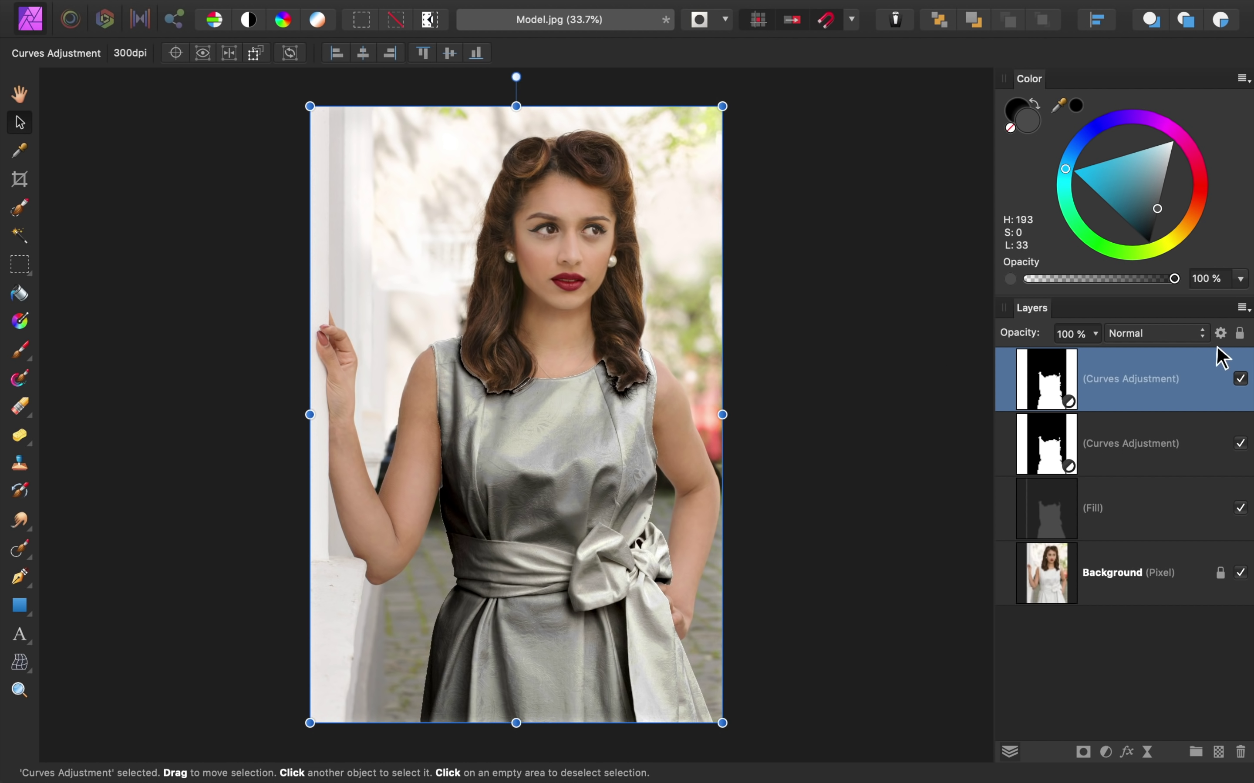
left_click(1221, 335)
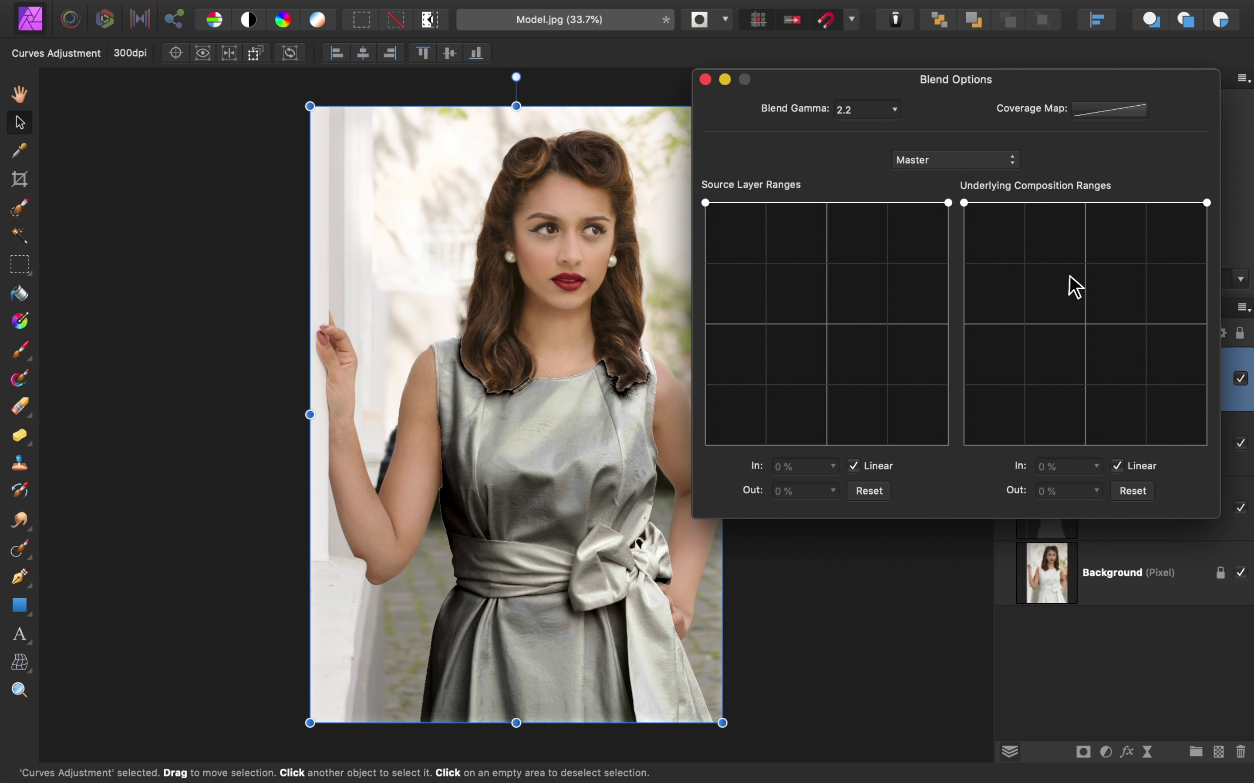
Lower the Underlying Composition Ranges top-left node, then toggle the curve to compare the shine
left_click_drag(963, 205, 933, 461)
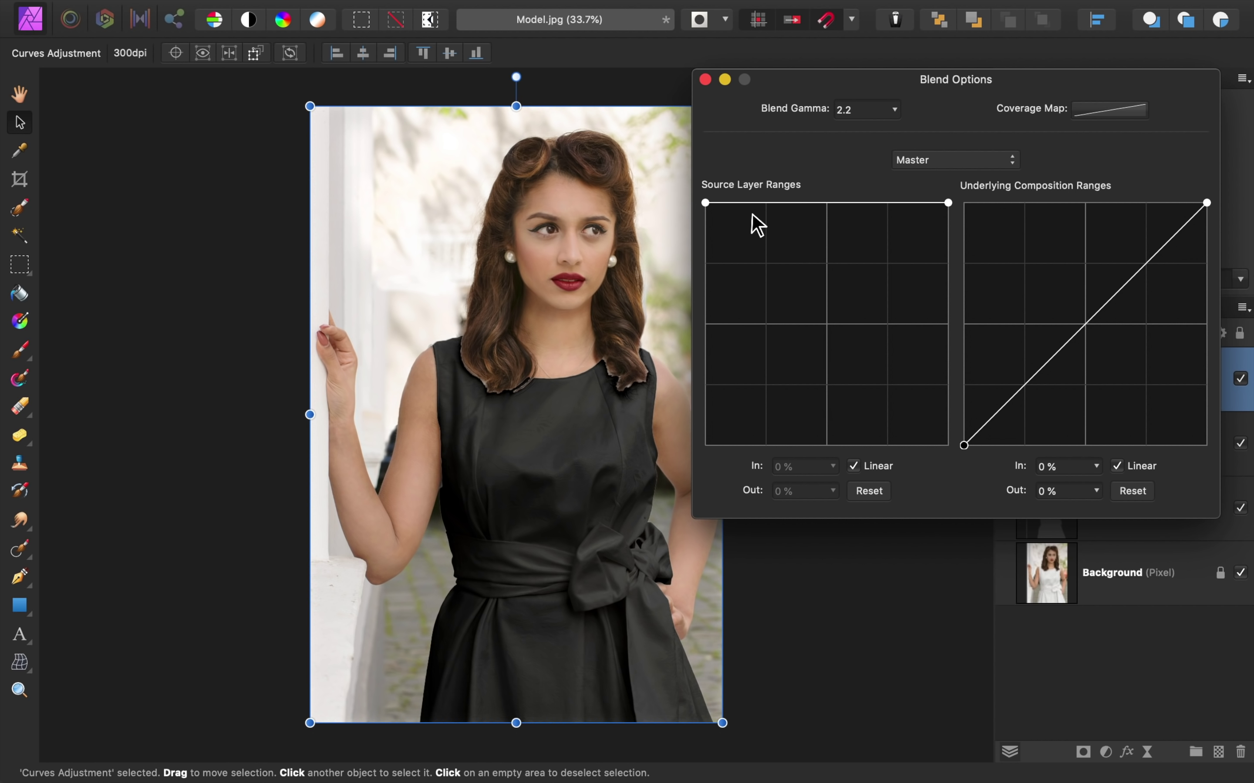
left_click(705, 80)
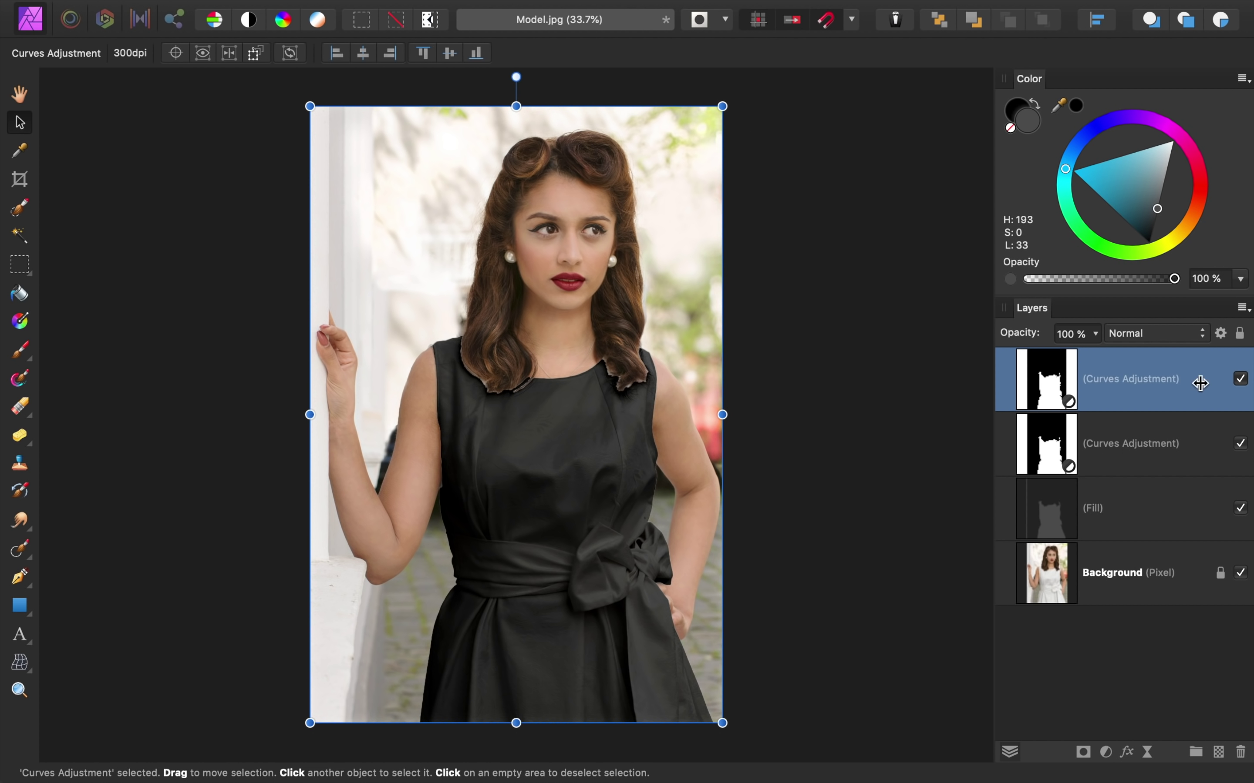
left_click(1239, 378)
left_click(1240, 379)
left_click(1240, 379)
left_click(1240, 378)
Change the dress Fill layer colour to a muted olive yellow (H 48, S 33, L 51)
left_click(1056, 510)
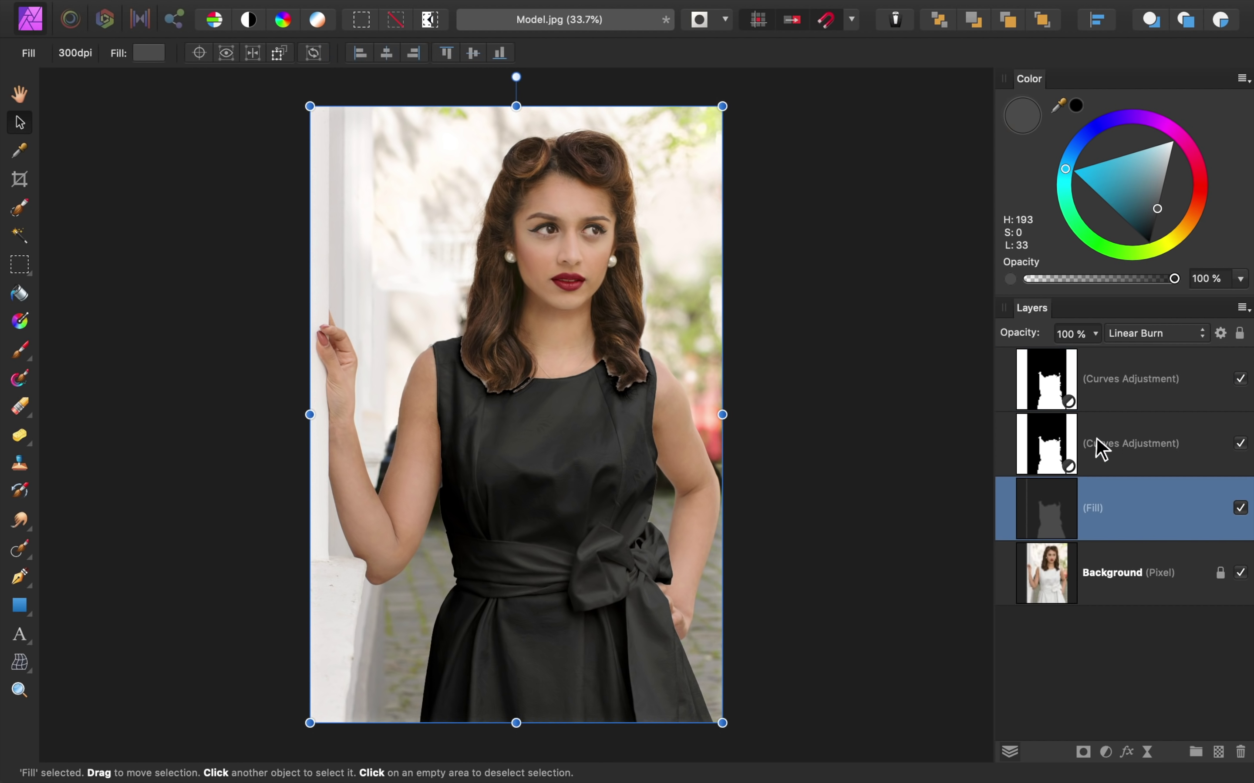
left_click(1174, 242)
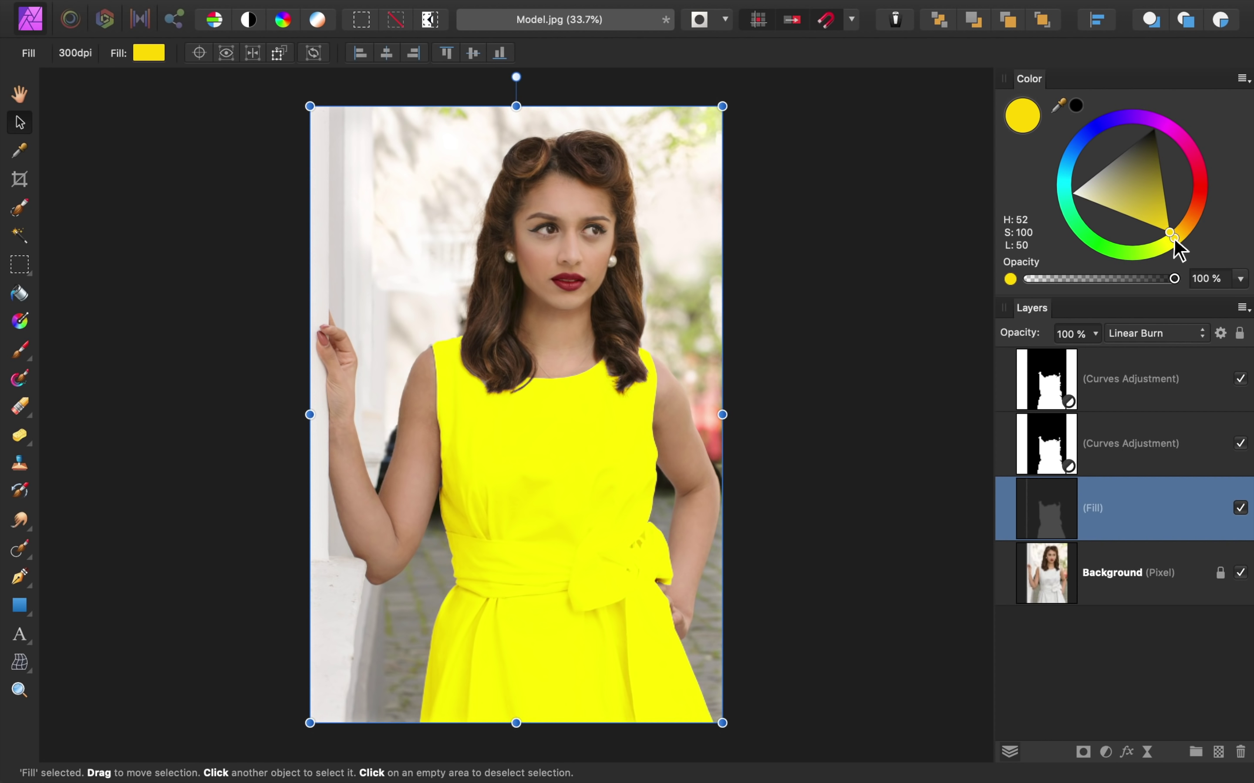
mouse_move(1171, 236)
left_mouse_down()
mouse_move(1121, 200)
mouse_move(1131, 185)
left_mouse_up()
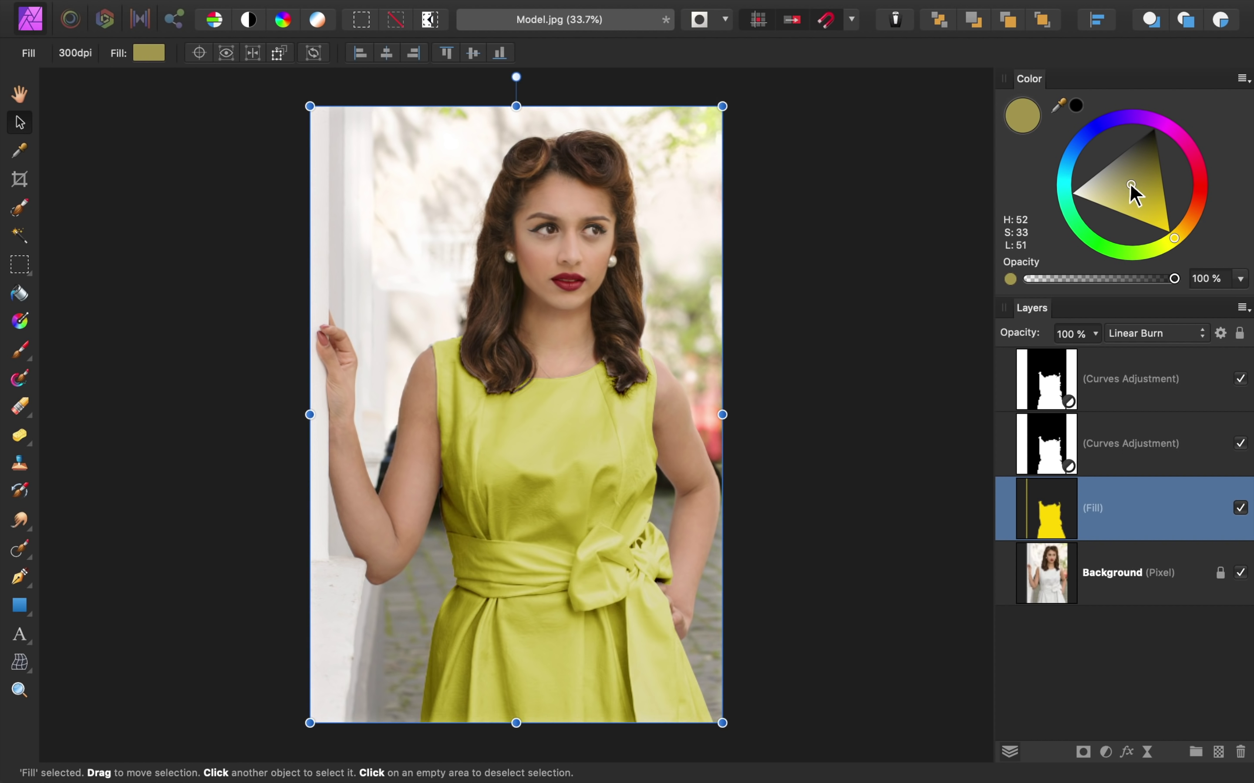
left_click_drag(1173, 235, 1175, 232)
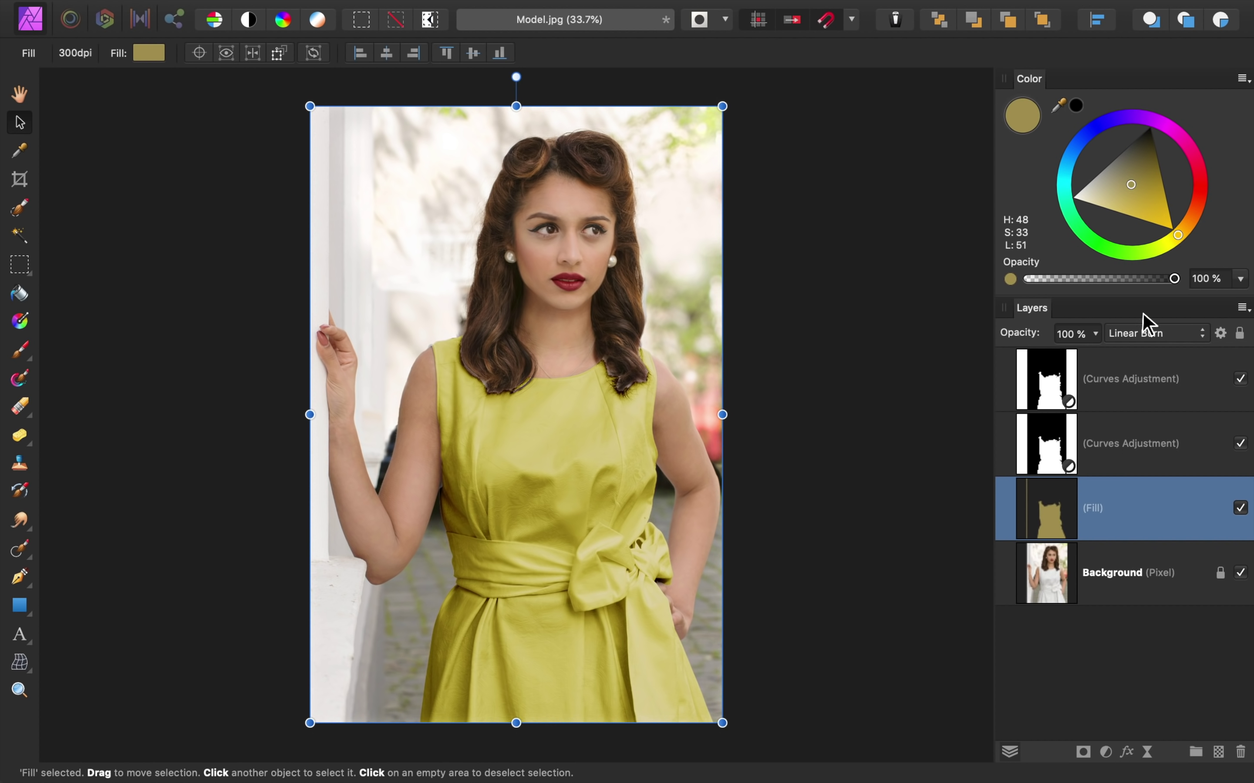
Set the top brightening Curves adjustment layer's opacity to 50%
left_click(1057, 377)
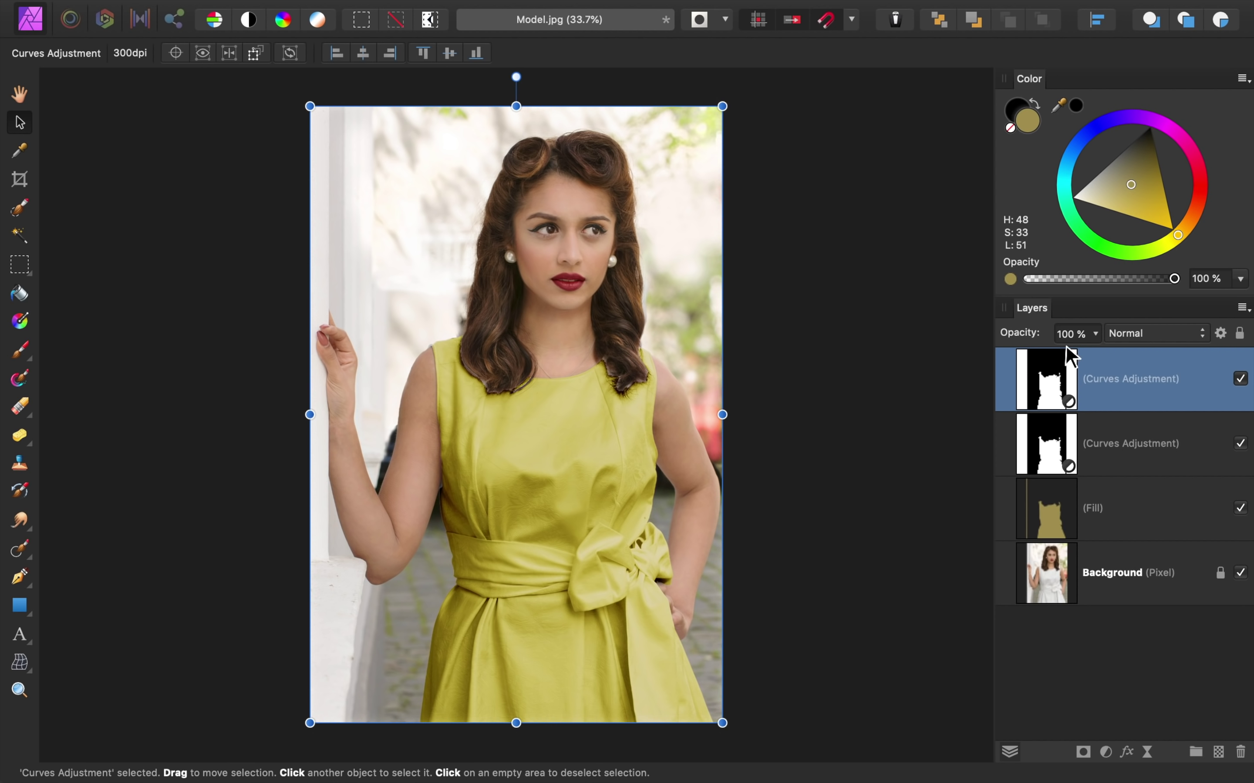
left_click(1072, 333)
type("50")
key("Return")
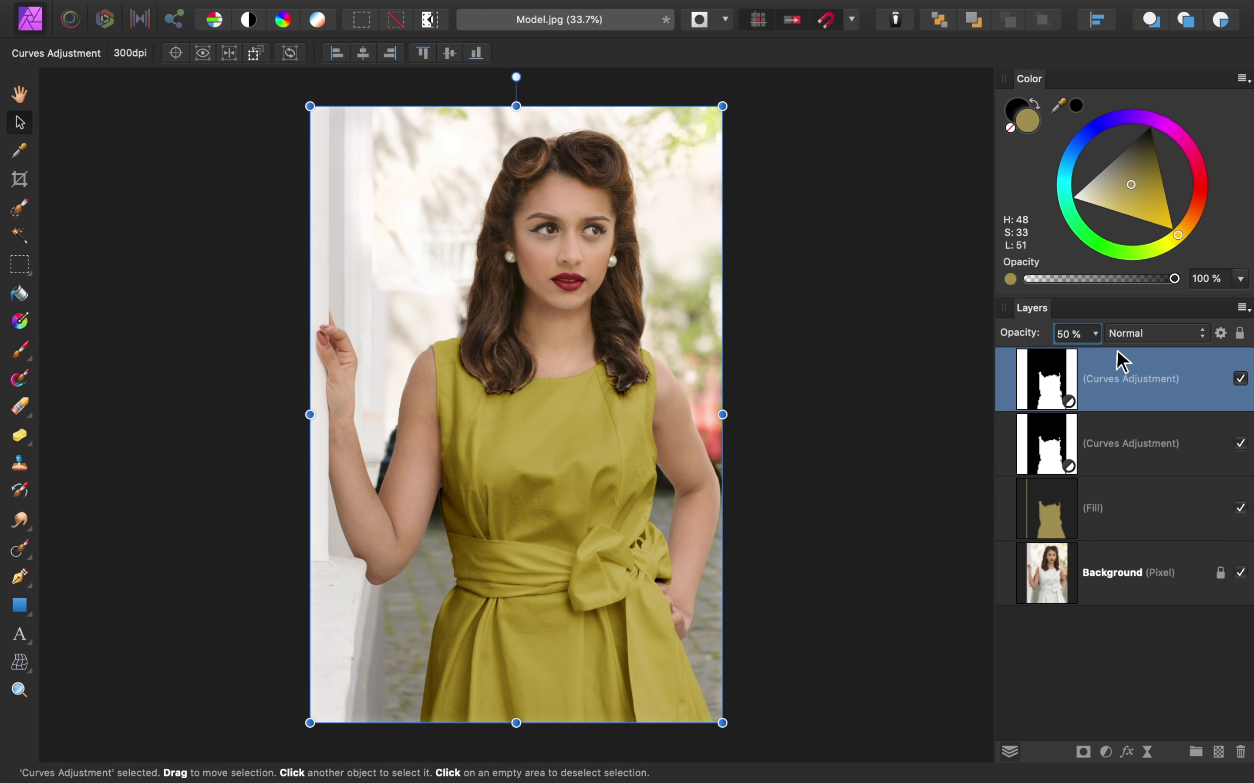
Toggle the Curves shine layer's visibility to compare the dress with and without shine
left_click(1241, 379)
left_click(1241, 378)
left_click(1241, 379)
left_click(1241, 379)
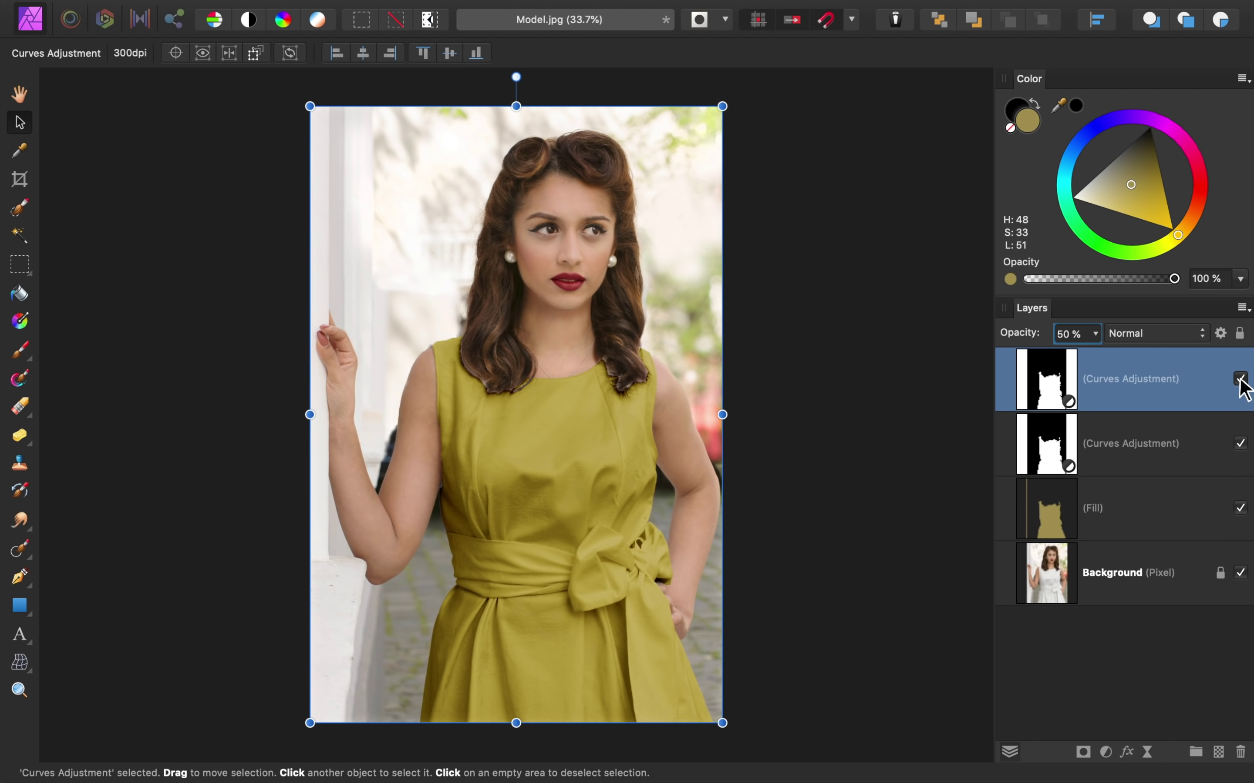